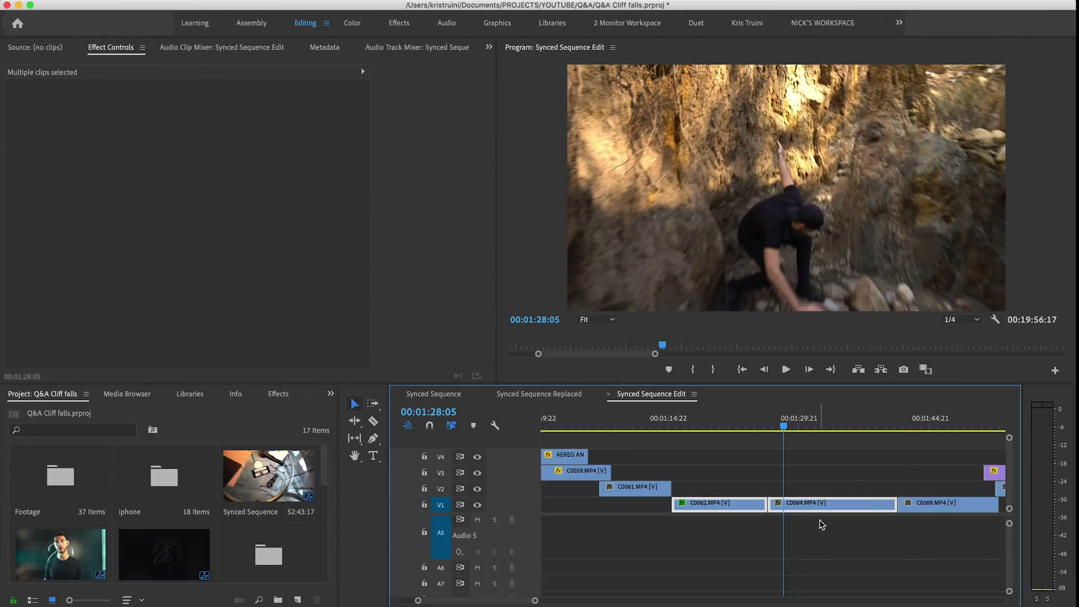
Step: Paste copies of clips C0062.MP4 and C0064.MP4 onto track V2 above the originals and replace the copies with an After Effects composition
{"action": "left_click", "coordinate": [688, 425]}
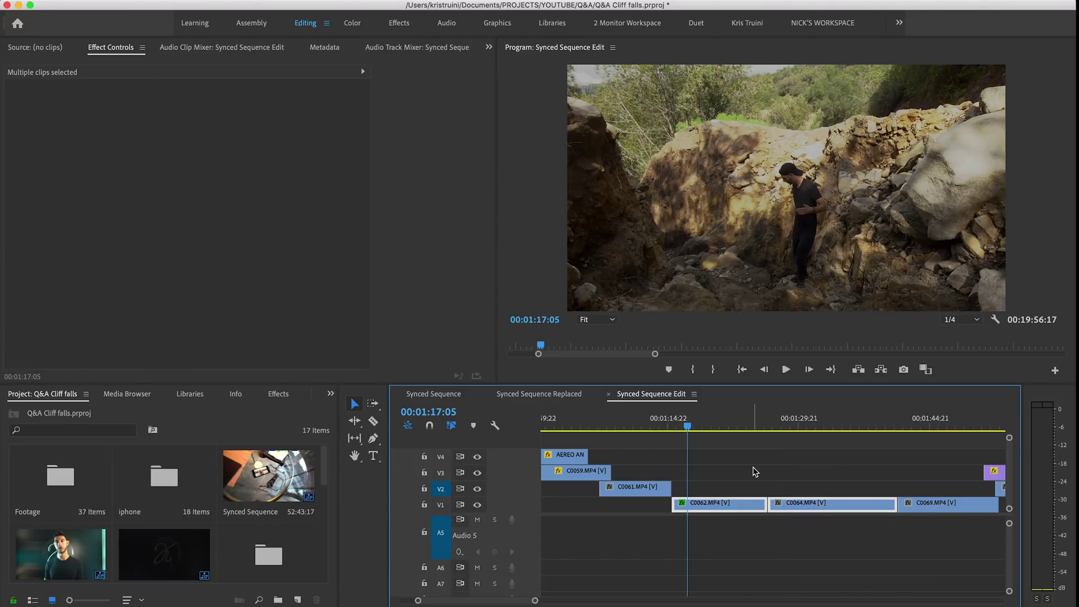
{"action": "key", "text": "super+v"}
{"action": "left_click_drag", "start_coordinate": [727, 463], "coordinate": [825, 487]}
{"action": "mouse_move", "coordinate": [824, 487]}
{"action": "left_mouse_down"}
{"action": "mouse_move", "coordinate": [802, 484]}
{"action": "mouse_move", "coordinate": [816, 490]}
{"action": "left_mouse_up"}
{"action": "right_click", "coordinate": [794, 488]}
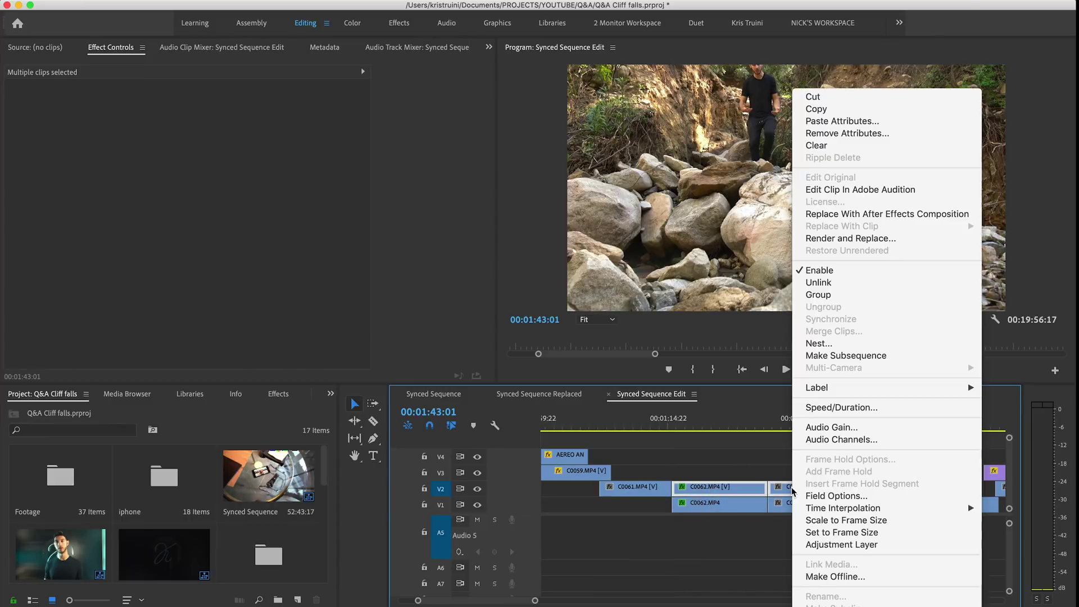
{"action": "left_click", "coordinate": [892, 217]}
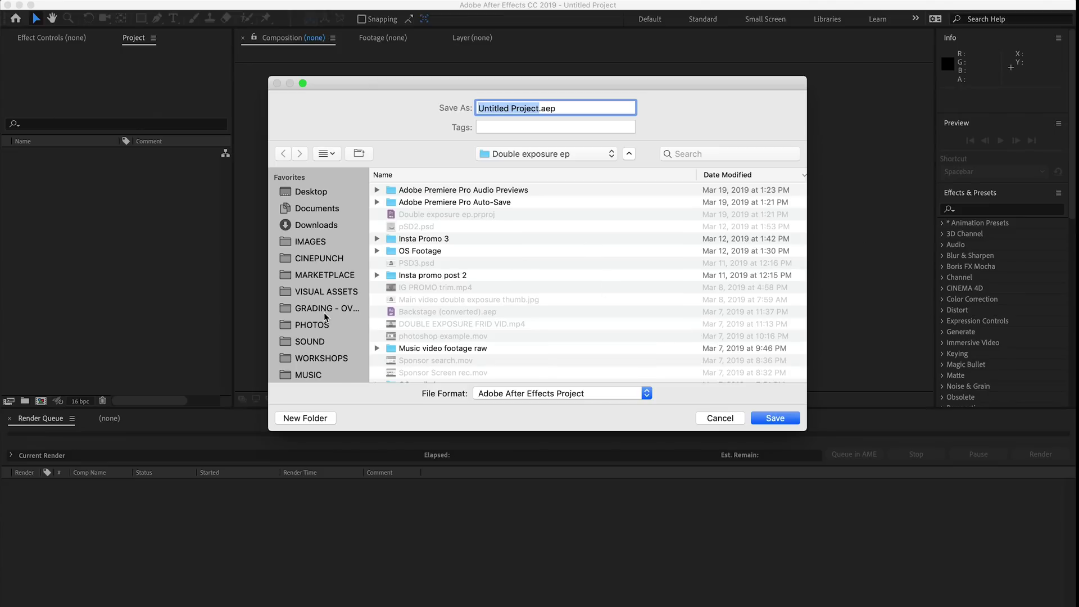
Step: Save the new After Effects project as Q&A Vfx in the Cliff Falls Q&A V2 EP1 folder inside Q&A
{"action": "scroll", "coordinate": [325, 317], "scroll_direction": "down", "scroll_amount": 3}
{"action": "scroll", "coordinate": [318, 349], "scroll_direction": "down", "scroll_amount": 2}
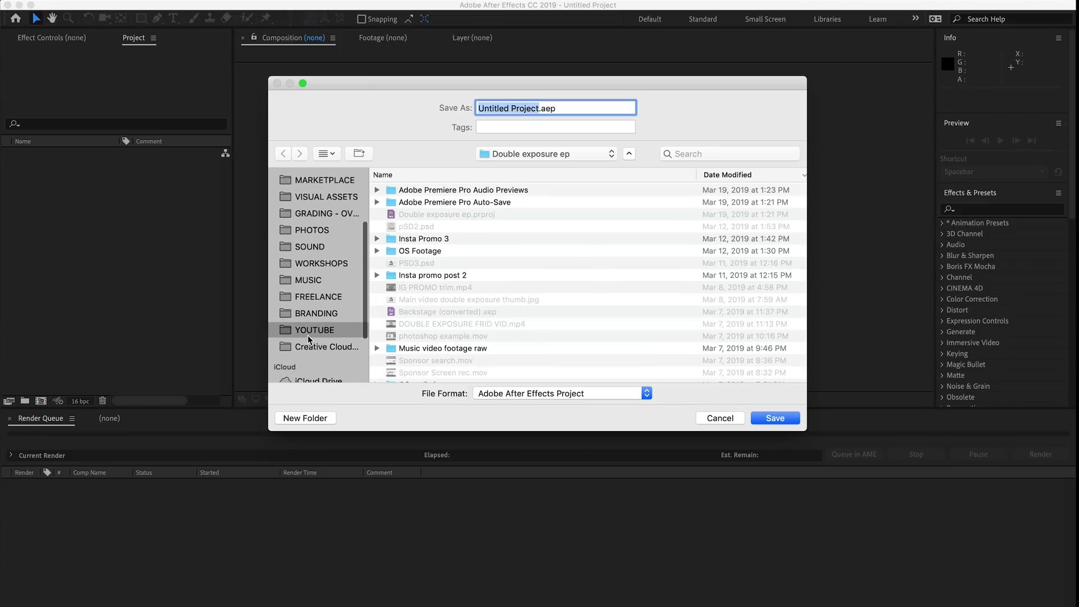
{"action": "double_click", "coordinate": [407, 191]}
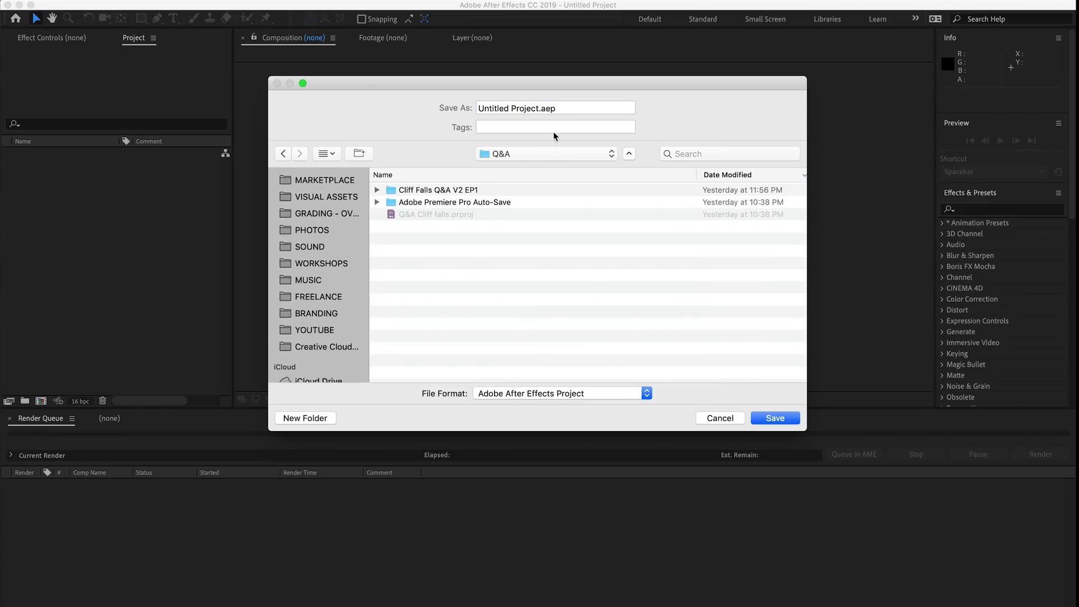
{"action": "left_click", "coordinate": [539, 108]}
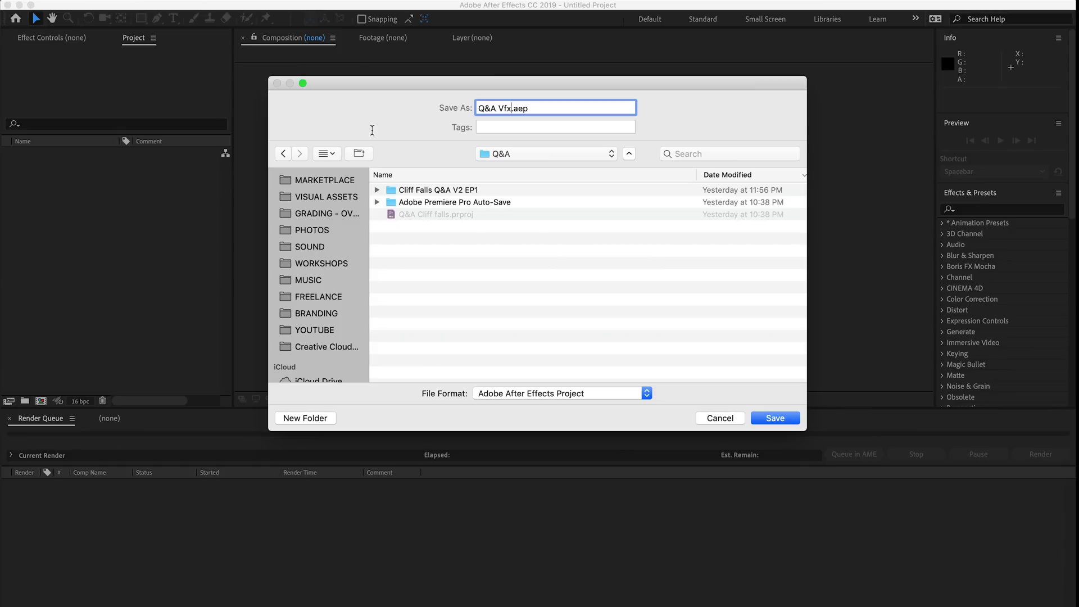
{"action": "left_click", "coordinate": [420, 191]}
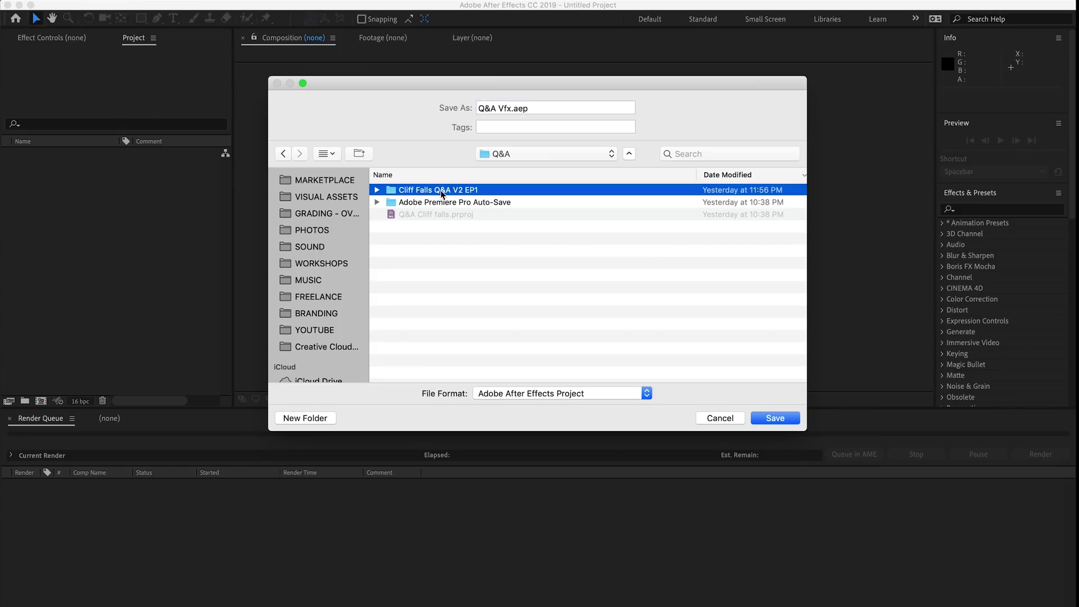
{"action": "double_click", "coordinate": [442, 191]}
{"action": "left_click", "coordinate": [775, 418]}
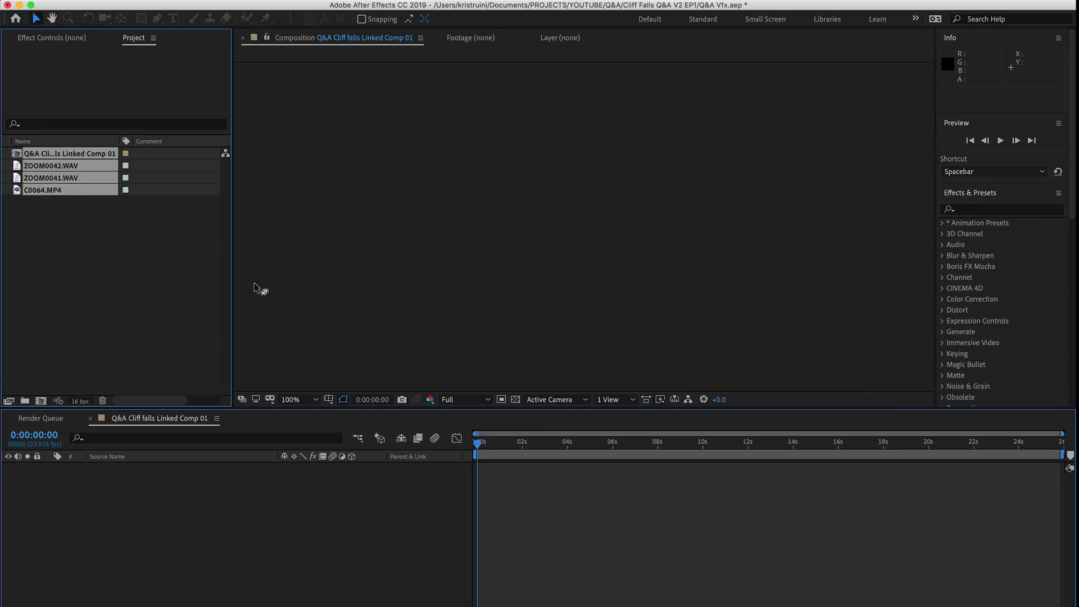
Step: View the linked composition's footage at 0:00:09:06
{"action": "left_click", "coordinate": [375, 545]}
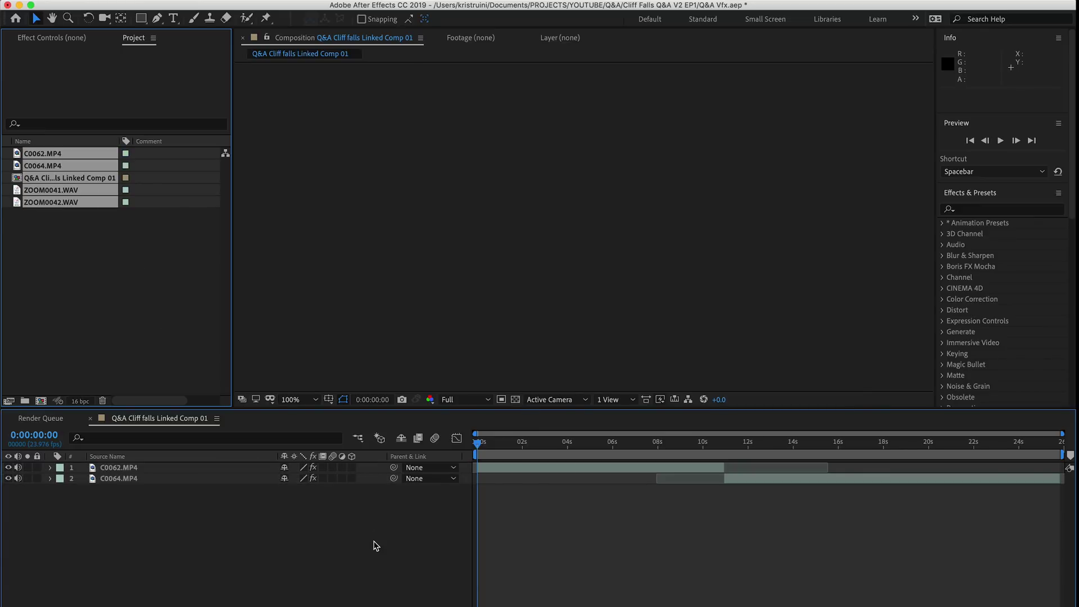
{"action": "left_click_drag", "start_coordinate": [554, 451], "coordinate": [687, 437]}
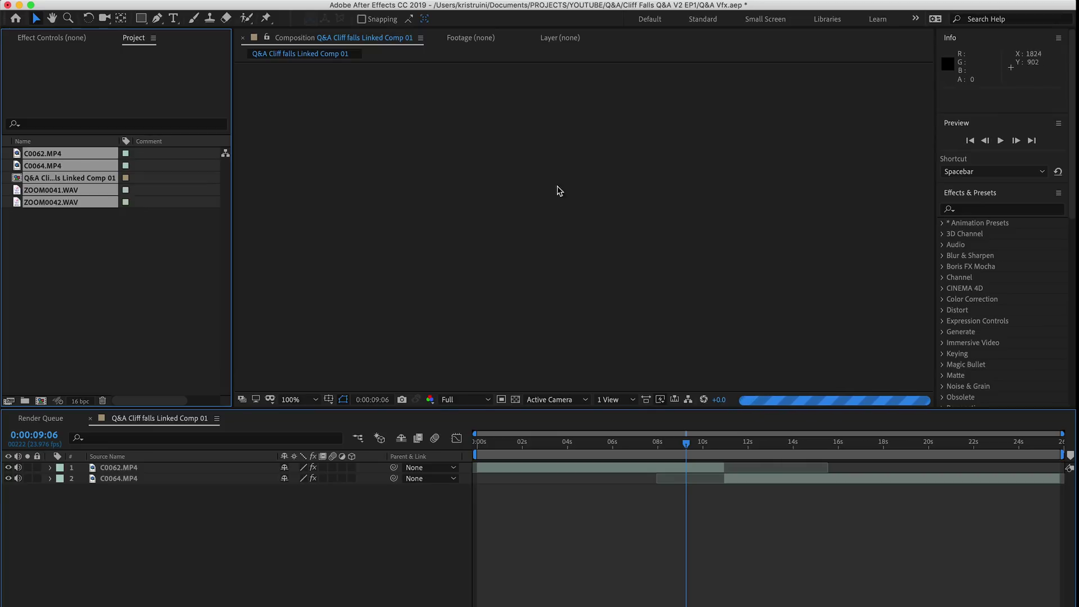
{"action": "scroll", "coordinate": [638, 225], "scroll_direction": "down", "scroll_amount": 1}
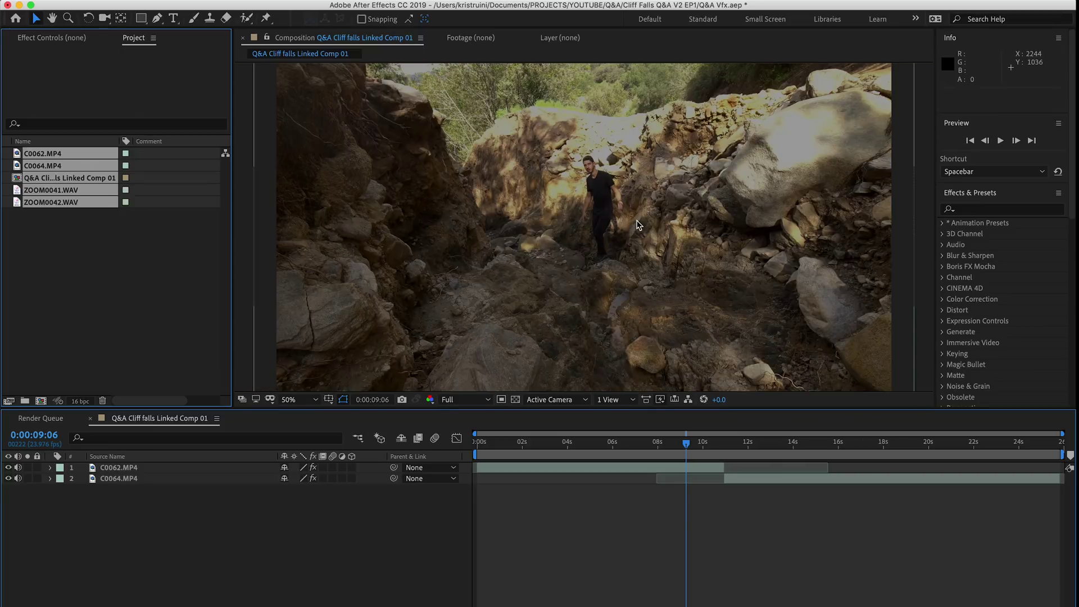
Step: In Premiere Pro, find the short C0065.MP4 clip near 00:19:56:17, copy it and bring it into the After Effects composition
{"action": "left_click", "coordinate": [296, 604]}
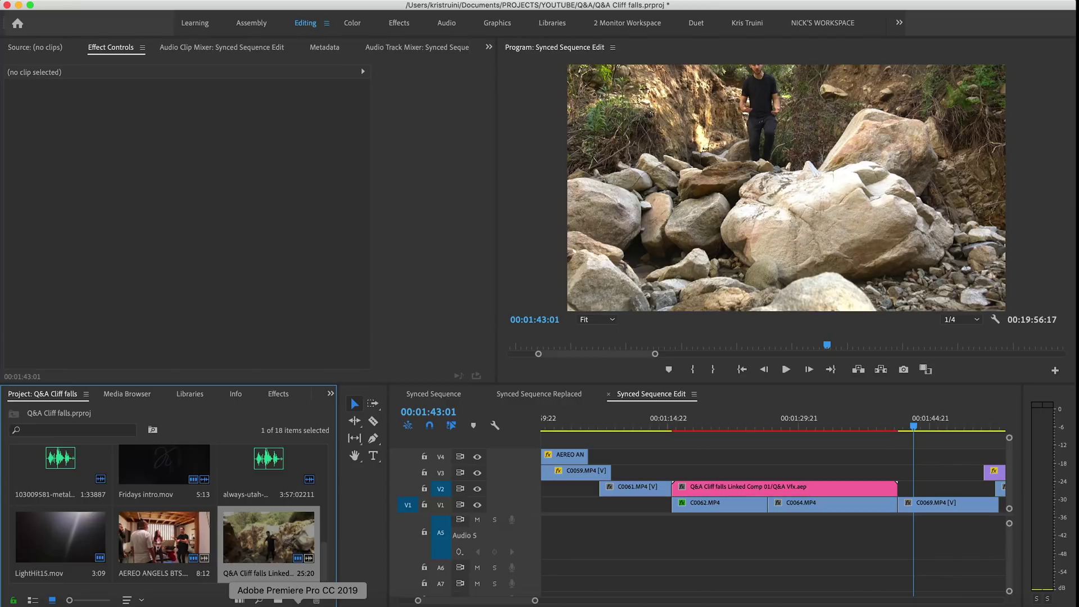
{"action": "scroll", "coordinate": [766, 455], "scroll_direction": "down", "scroll_amount": 6}
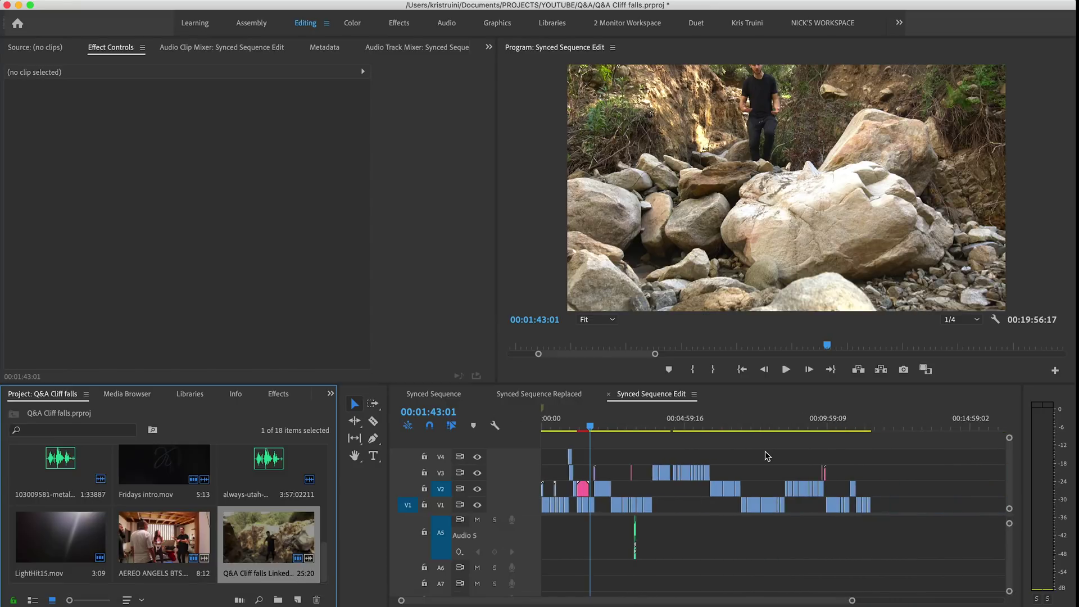
{"action": "scroll", "coordinate": [881, 455], "scroll_direction": "right", "scroll_amount": 5}
{"action": "left_click", "coordinate": [711, 427]}
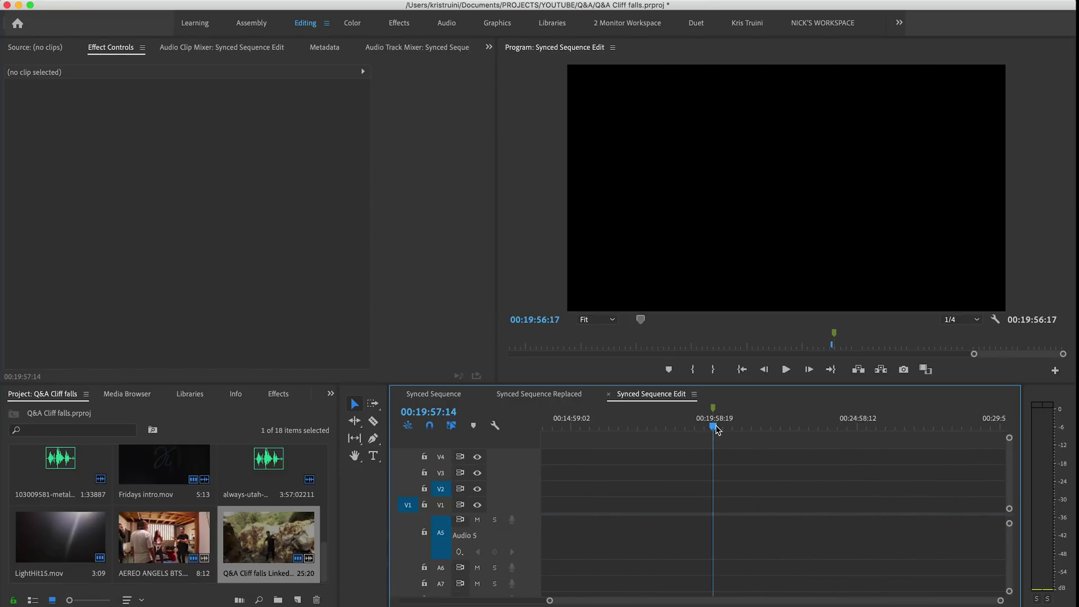
{"action": "scroll", "coordinate": [712, 496], "scroll_direction": "up", "scroll_amount": 10}
{"action": "scroll", "coordinate": [885, 469], "scroll_direction": "down", "scroll_amount": 3}
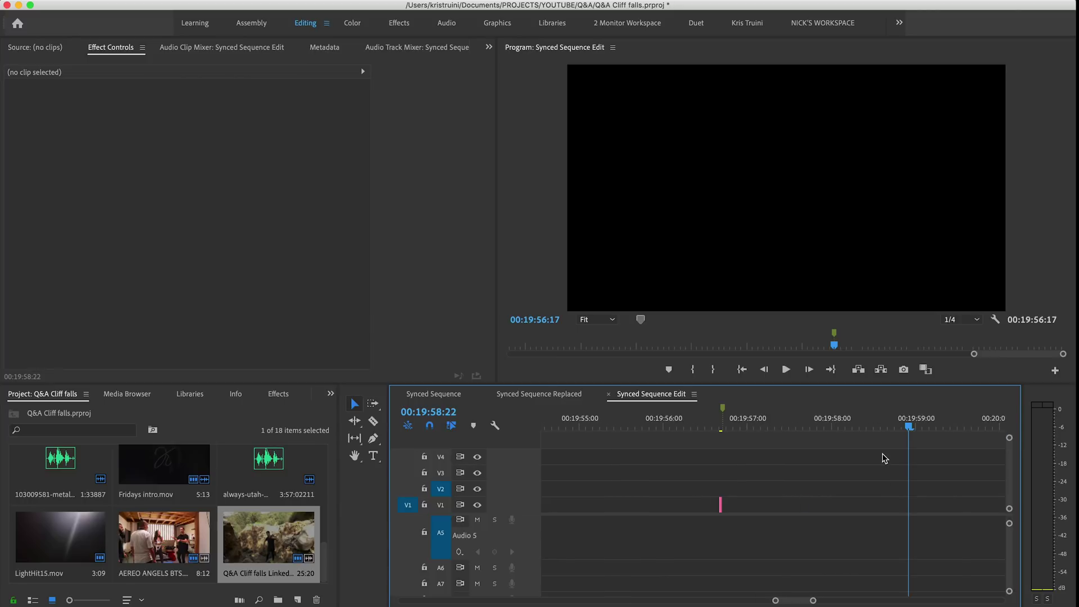
{"action": "left_click", "coordinate": [741, 498]}
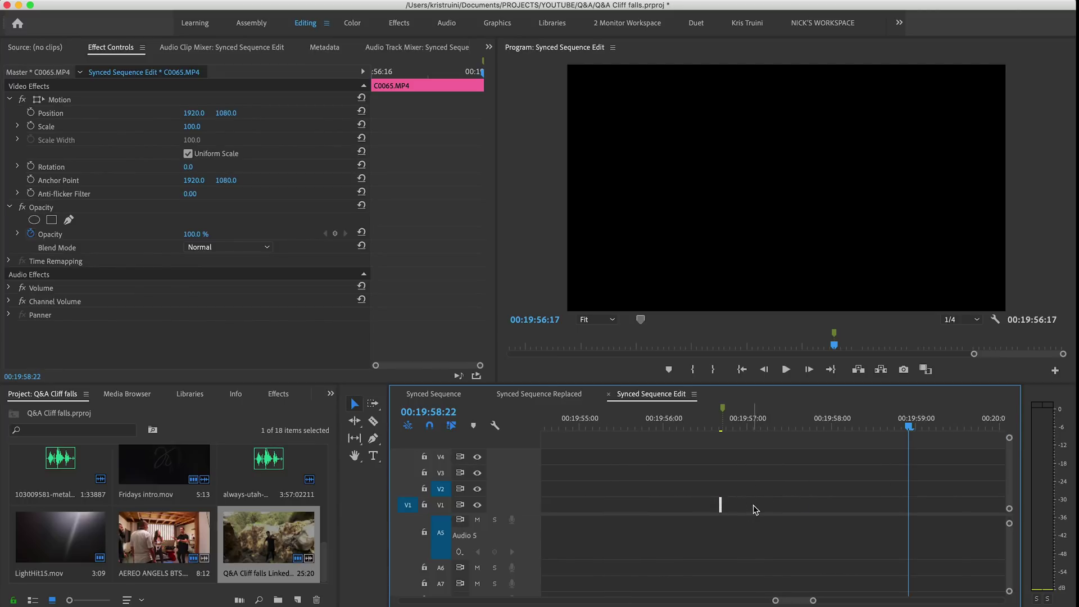
{"action": "left_click", "coordinate": [258, 605]}
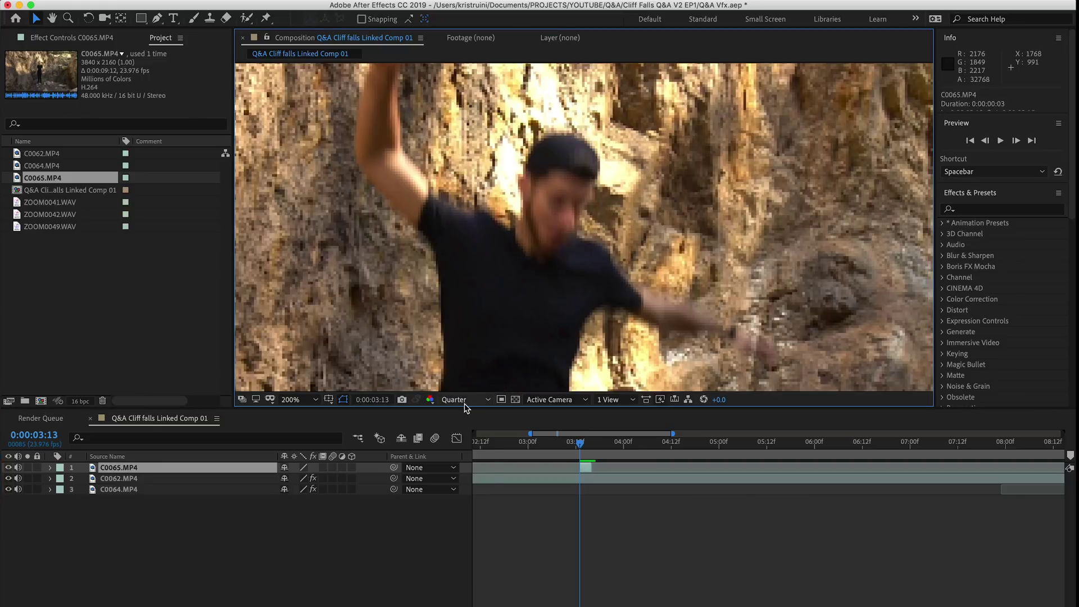
Step: Set the preview resolution to Full and begin a Pen tool mask on C0065.MP4 around the man's head and raised arm
{"action": "left_click", "coordinate": [465, 400]}
{"action": "left_click", "coordinate": [465, 432]}
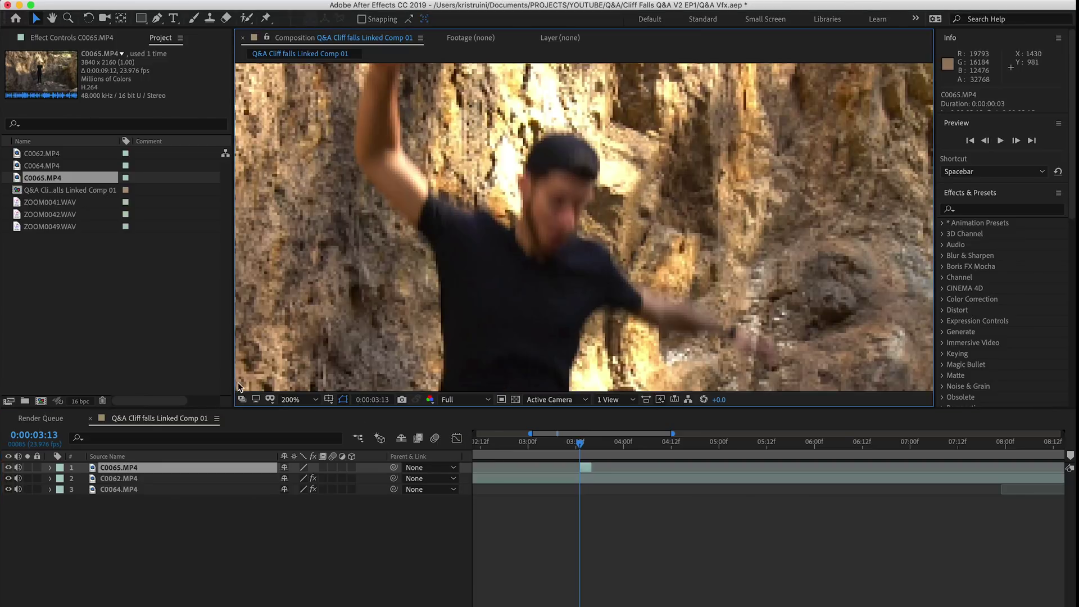
{"action": "left_click", "coordinate": [158, 19]}
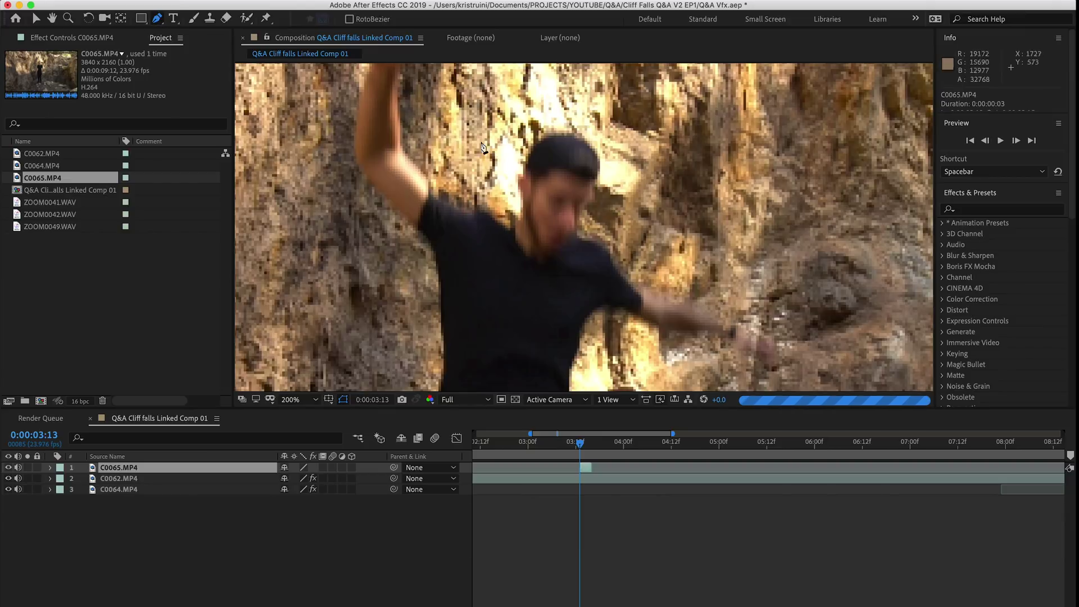
{"action": "scroll", "coordinate": [632, 214], "scroll_direction": "up", "scroll_amount": 2}
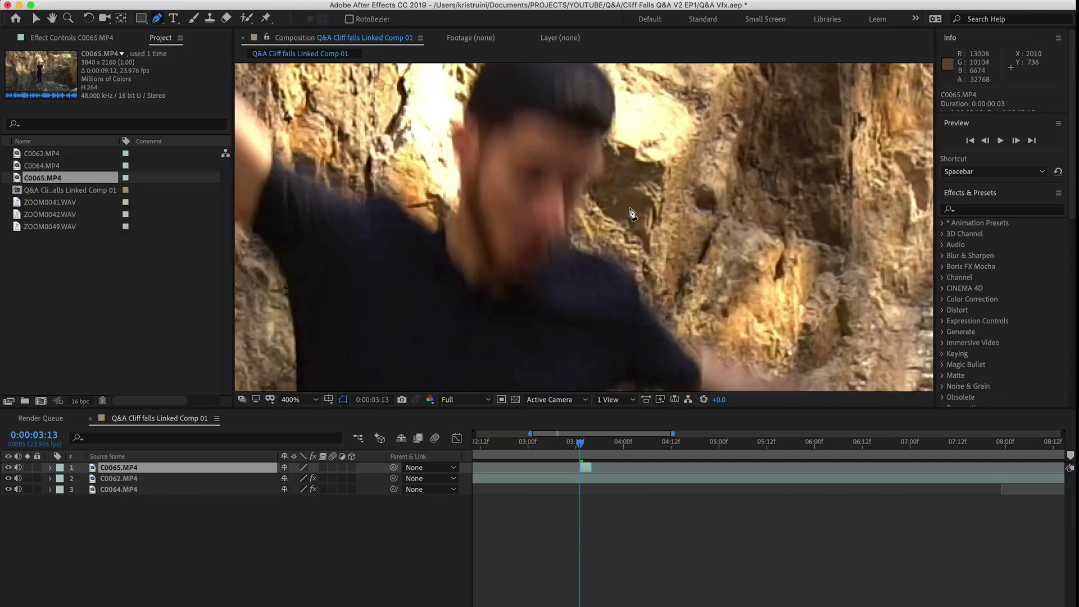
{"action": "left_click", "coordinate": [602, 169]}
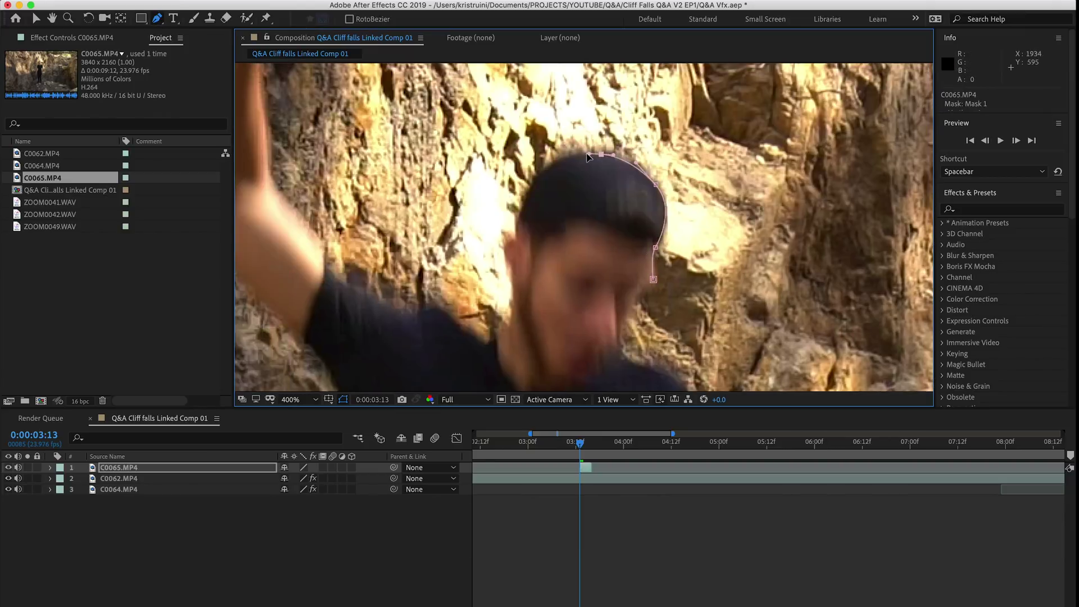
{"action": "left_click_drag", "start_coordinate": [307, 225], "coordinate": [451, 322]}
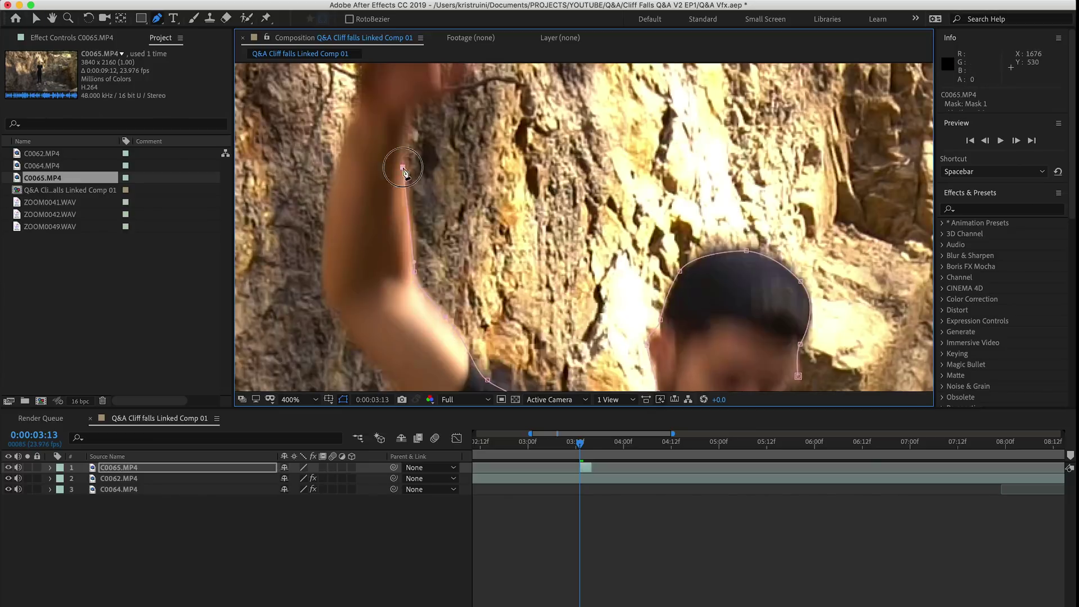
{"action": "left_click", "coordinate": [540, 223]}
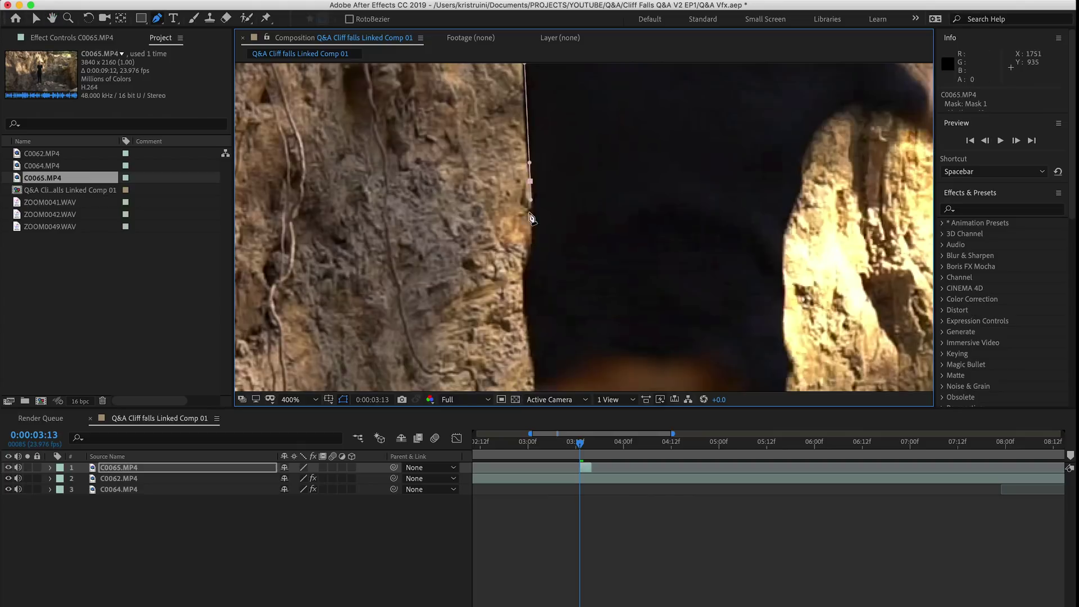
Step: Continue the mask on C0065.MP4 down the side of the man's torso and along his leg to the foot
{"action": "left_click_drag", "start_coordinate": [499, 291], "coordinate": [525, 222]}
{"action": "left_click", "coordinate": [525, 221]}
{"action": "left_click", "coordinate": [537, 307]}
{"action": "left_click", "coordinate": [533, 198]}
{"action": "left_click", "coordinate": [543, 235]}
{"action": "left_click", "coordinate": [521, 285]}
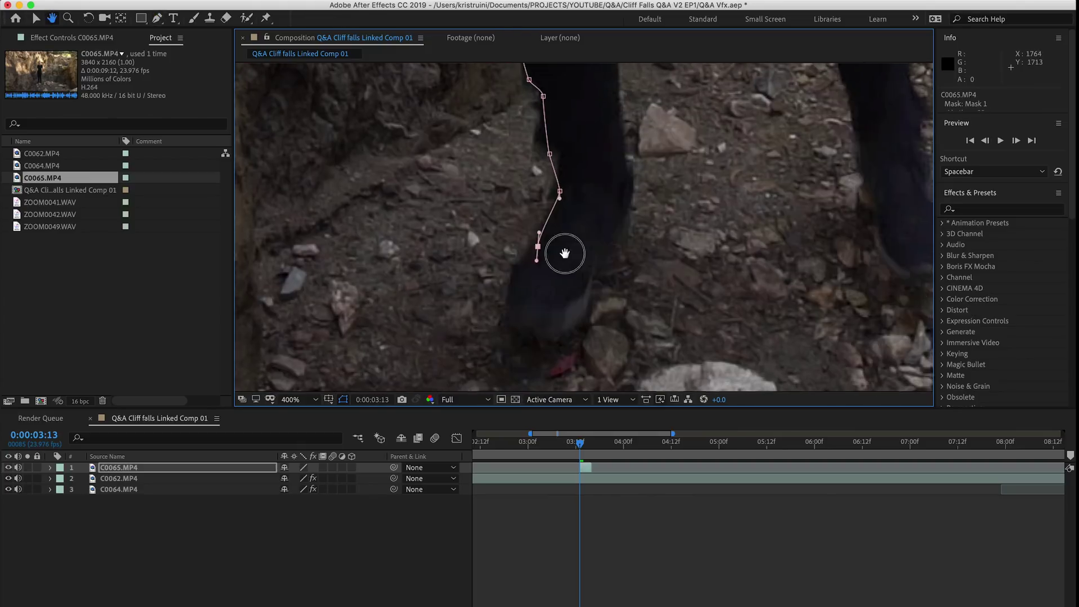
{"action": "left_click", "coordinate": [635, 314]}
{"action": "left_click_drag", "start_coordinate": [564, 253], "coordinate": [647, 382]}
Step: Carry the mask along the inner legs and around the other foot, and up the outer leg to close the outline
{"action": "left_click", "coordinate": [680, 180]}
{"action": "left_click", "coordinate": [734, 181]}
{"action": "left_click_drag", "start_coordinate": [742, 338], "coordinate": [708, 206]}
{"action": "left_click", "coordinate": [793, 258]}
{"action": "left_click_drag", "start_coordinate": [792, 185], "coordinate": [752, 265]}
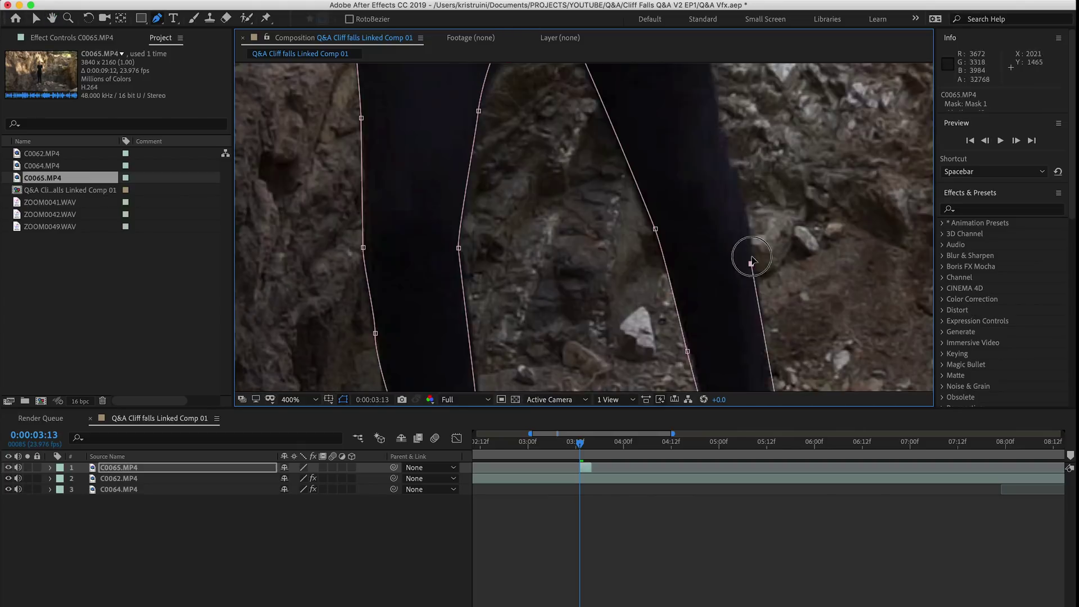
{"action": "left_click", "coordinate": [749, 242]}
{"action": "left_click_drag", "start_coordinate": [750, 171], "coordinate": [745, 138]}
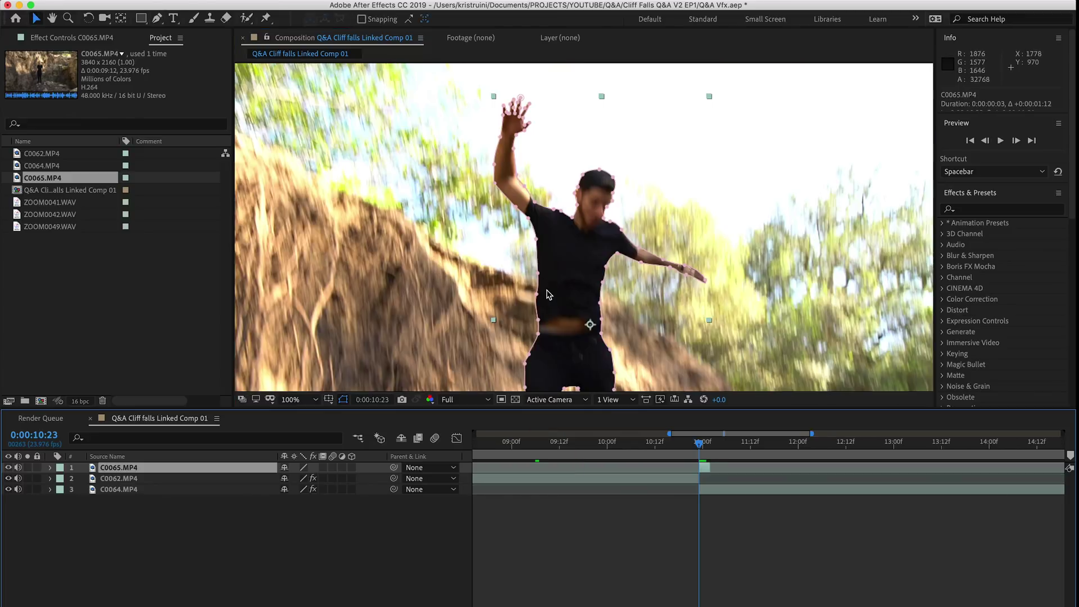
Step: Reshape Mask 1 on C0065.MP4 at 0:00:11:00 to fit the man's raised arm, elbow and hips
{"action": "scroll", "coordinate": [553, 298], "scroll_direction": "down", "scroll_amount": 2}
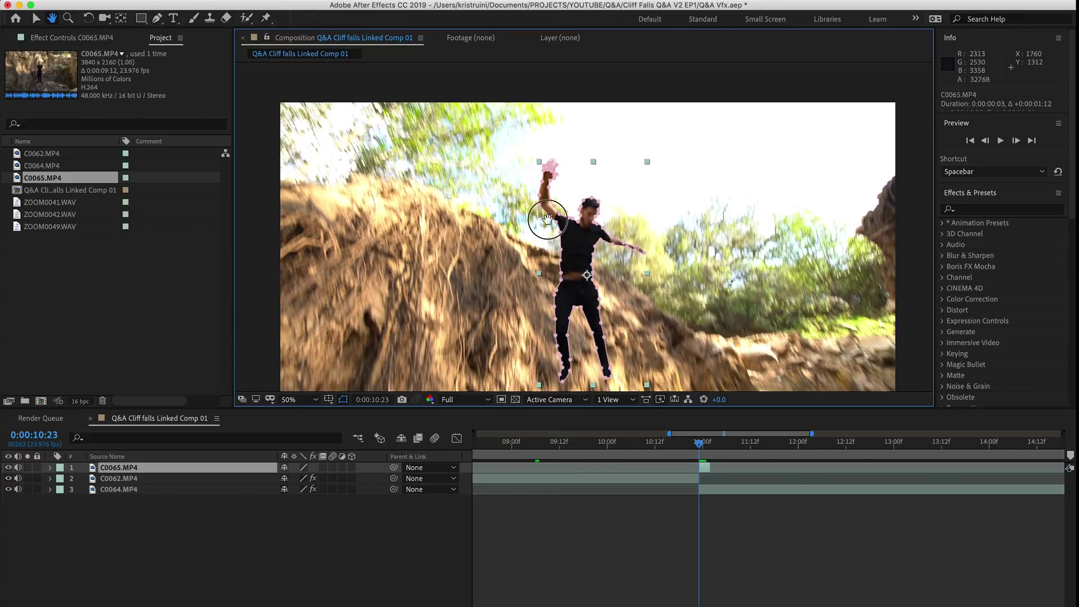
{"action": "scroll", "coordinate": [547, 219], "scroll_direction": "down", "scroll_amount": 3}
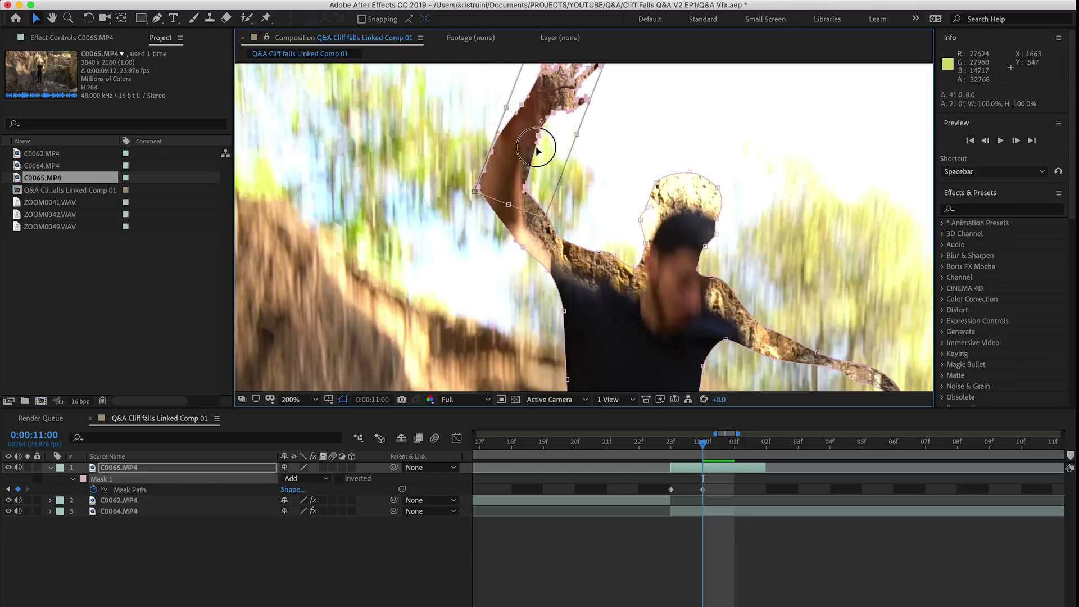
{"action": "left_click_drag", "start_coordinate": [547, 144], "coordinate": [527, 145]}
{"action": "scroll", "coordinate": [489, 163], "scroll_direction": "down", "scroll_amount": 3}
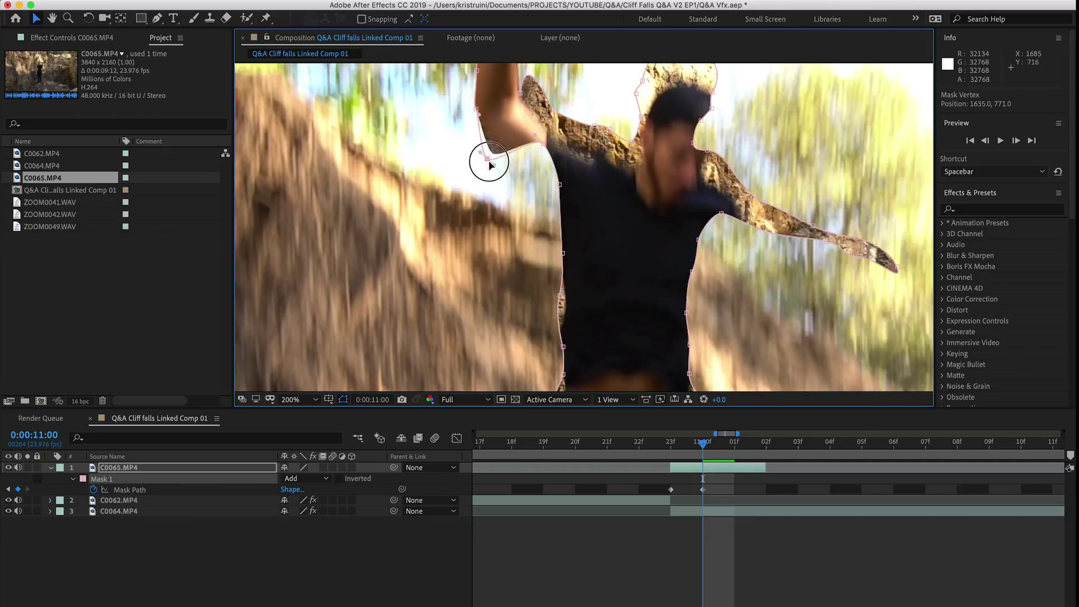
{"action": "scroll", "coordinate": [545, 284], "scroll_direction": "down", "scroll_amount": 3}
{"action": "left_click_drag", "start_coordinate": [540, 277], "coordinate": [548, 280]}
{"action": "left_click_drag", "start_coordinate": [718, 294], "coordinate": [713, 296]}
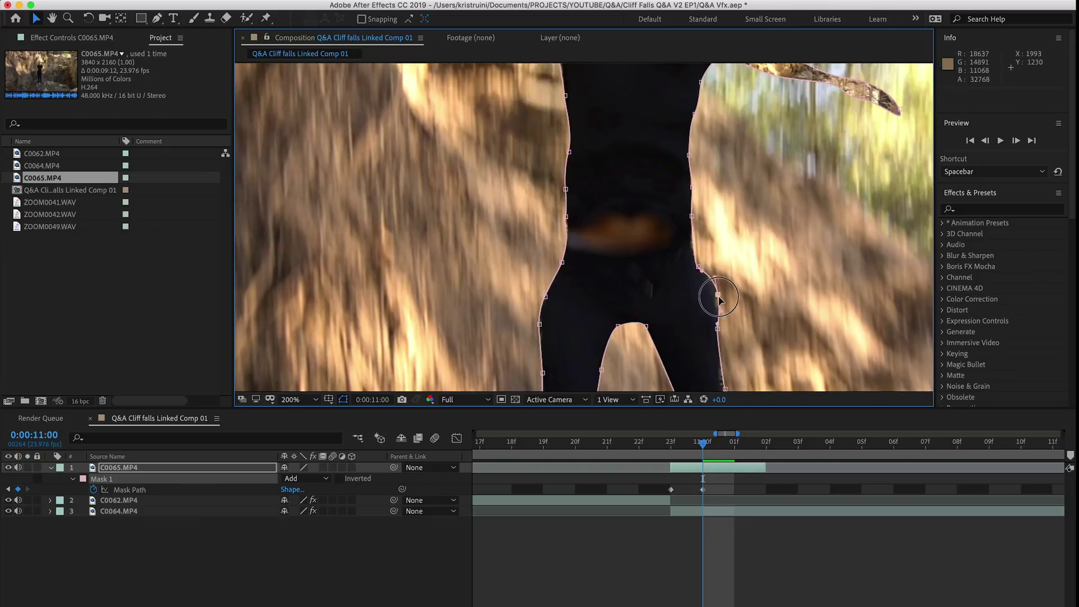
Step: Adjust the remaining upper-body points of Mask 1 so the path follows the man's outline
{"action": "scroll", "coordinate": [714, 296], "scroll_direction": "up", "scroll_amount": 4}
{"action": "left_click", "coordinate": [489, 208]}
{"action": "double_click", "coordinate": [619, 264]}
{"action": "left_click_drag", "start_coordinate": [619, 265], "coordinate": [579, 286]}
{"action": "double_click", "coordinate": [620, 258]}
{"action": "left_click_drag", "start_coordinate": [575, 235], "coordinate": [625, 274]}
{"action": "left_click_drag", "start_coordinate": [671, 310], "coordinate": [668, 320]}
{"action": "left_click_drag", "start_coordinate": [613, 299], "coordinate": [621, 299]}
{"action": "left_click_drag", "start_coordinate": [657, 293], "coordinate": [662, 295]}
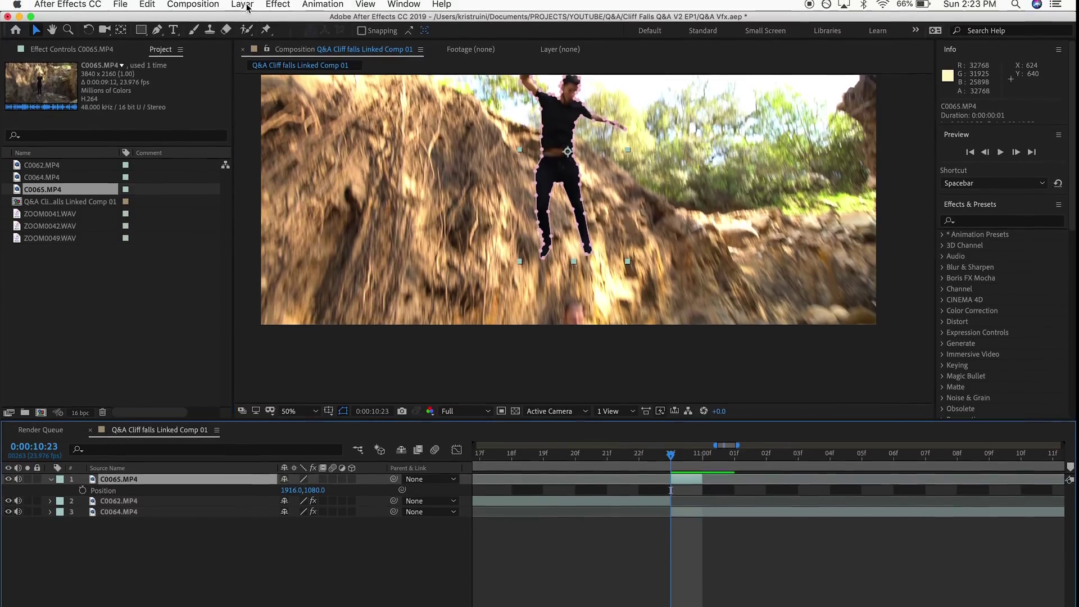
Step: Pre-compose the masked C0065.MP4 layer as C0065.MP4 Comp 1, moving all attributes into the new composition
{"action": "left_click", "coordinate": [243, 7]}
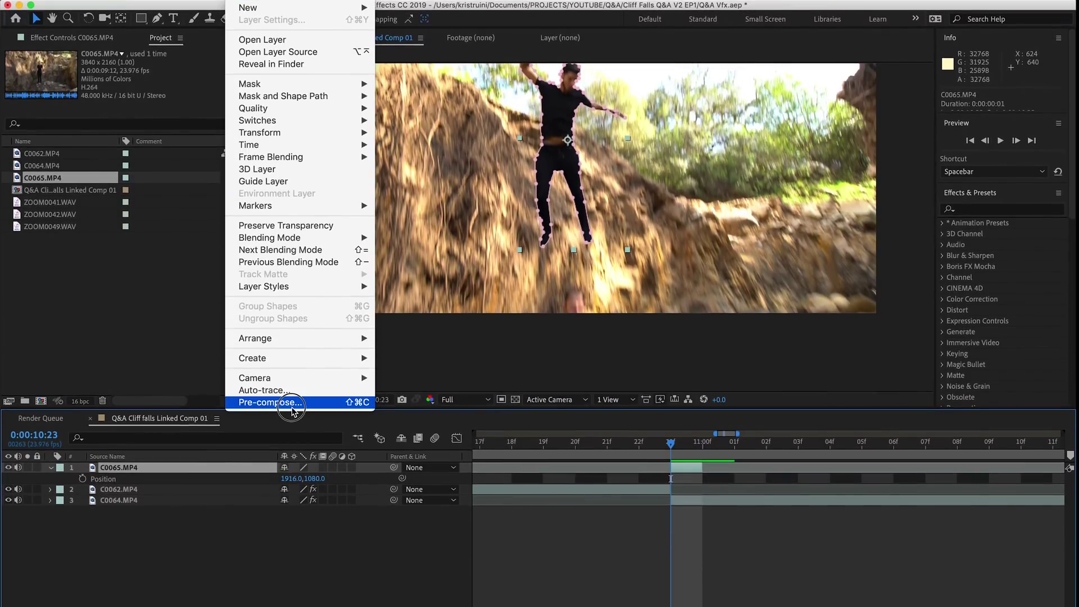
{"action": "left_click", "coordinate": [285, 405]}
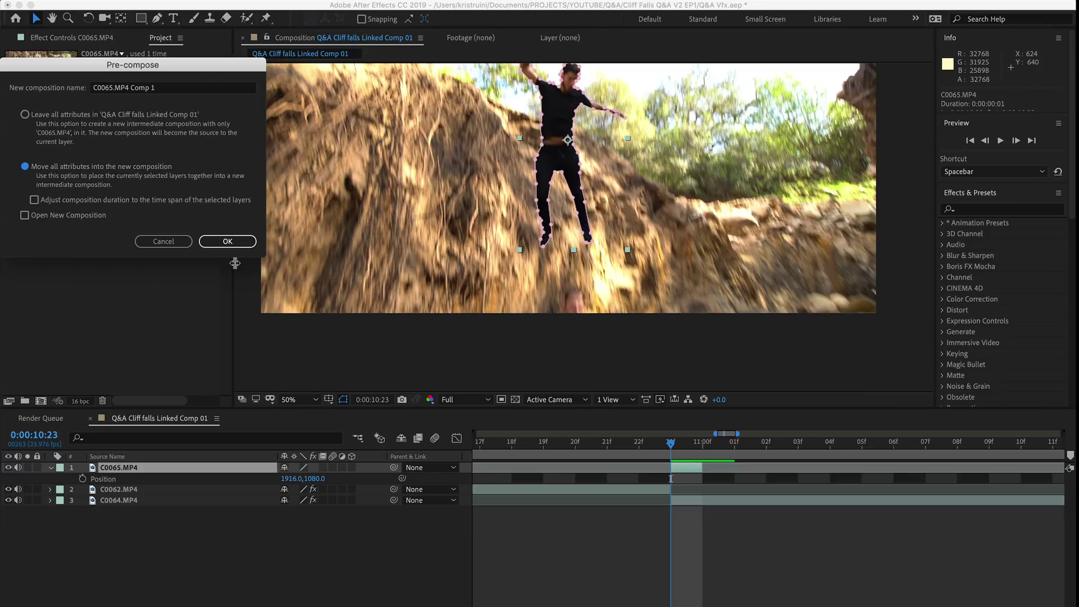
{"action": "left_click", "coordinate": [218, 241]}
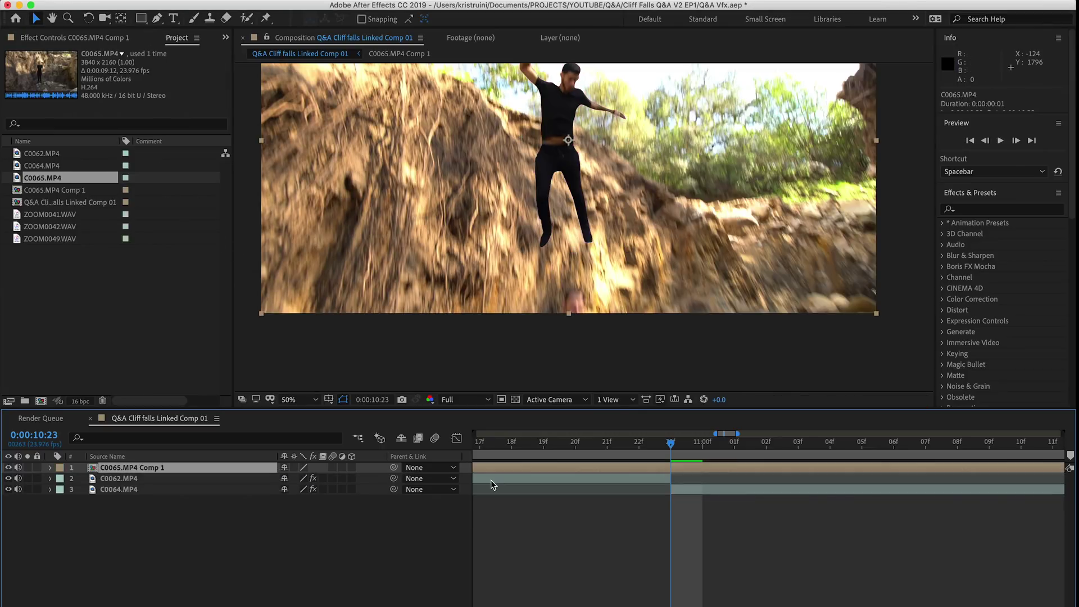
Step: Split C0065.MP4 Comp 1 at 0:00:10:23 and delete the part before the split
{"action": "key", "text": "super+shift+d"}
{"action": "left_click", "coordinate": [665, 480]}
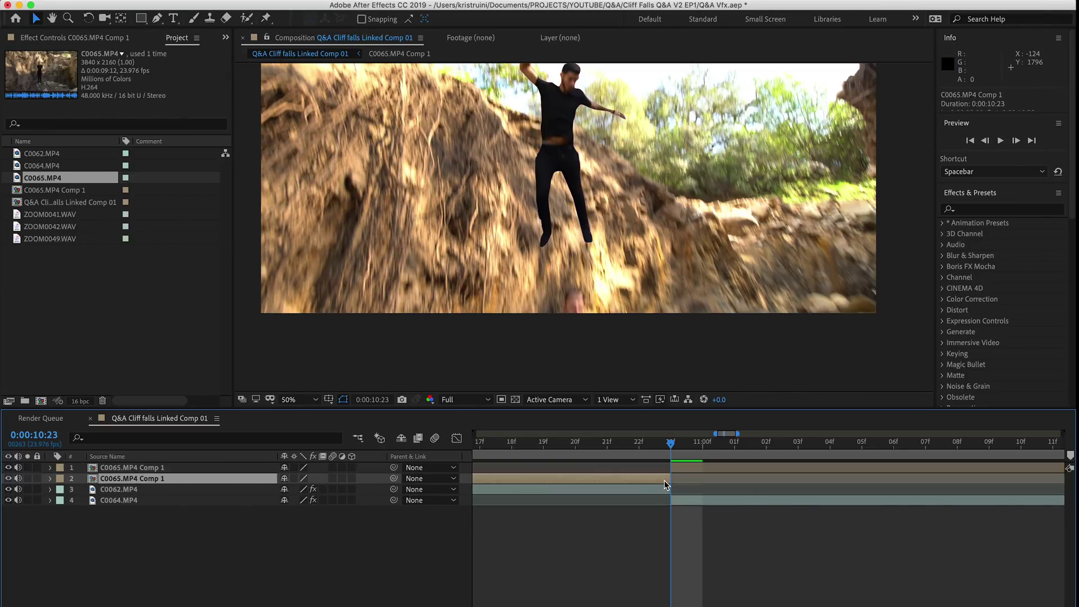
{"action": "key", "text": "Delete"}
Step: Split C0065.MP4 Comp 1 at 0:00:11:03 and delete the part after the split
{"action": "key", "text": "Page_Down"}
{"action": "key", "text": "Page_Down"}
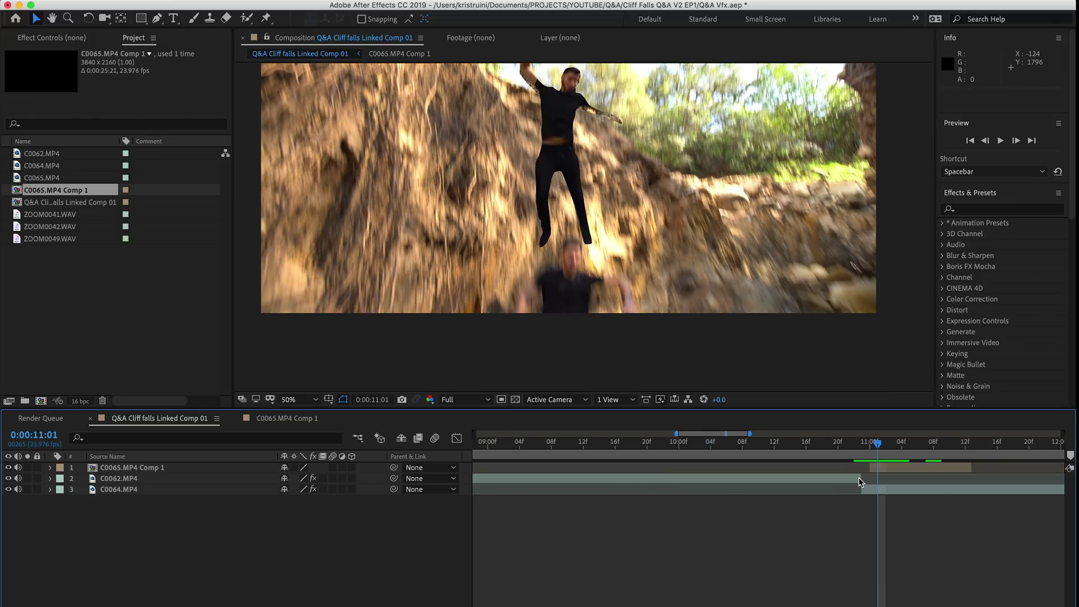
{"action": "key", "text": "Page_Down"}
{"action": "key", "text": "Page_Down"}
{"action": "key", "text": "Page_Down"}
{"action": "key", "text": "space"}
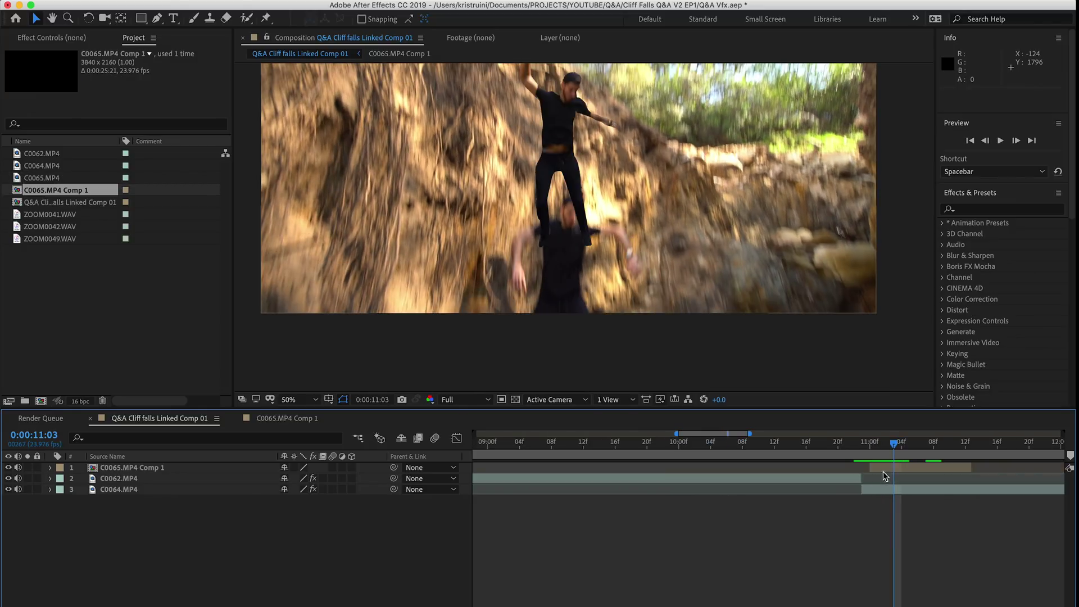
{"action": "left_click", "coordinate": [889, 470]}
{"action": "key", "text": "shift+super+d"}
{"action": "key", "text": "Delete"}
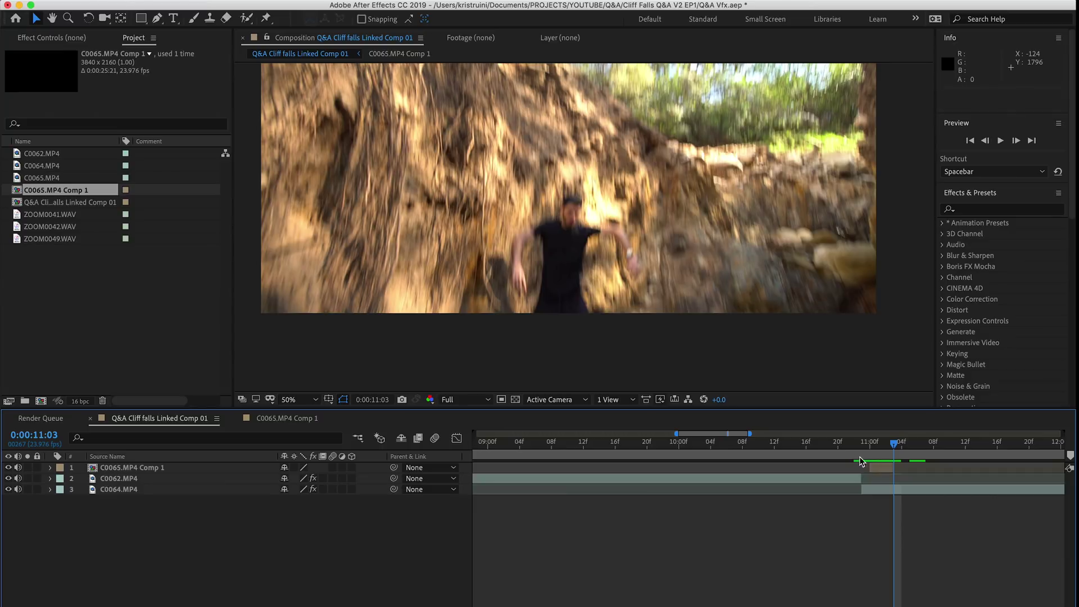
Step: Move the trimmed C0065.MP4 Comp 1 layer earlier so it starts at 0:00:10:23, where C0062.MP4 ends
{"action": "left_click", "coordinate": [854, 449]}
{"action": "key", "text": "equal"}
{"action": "left_click", "coordinate": [936, 469]}
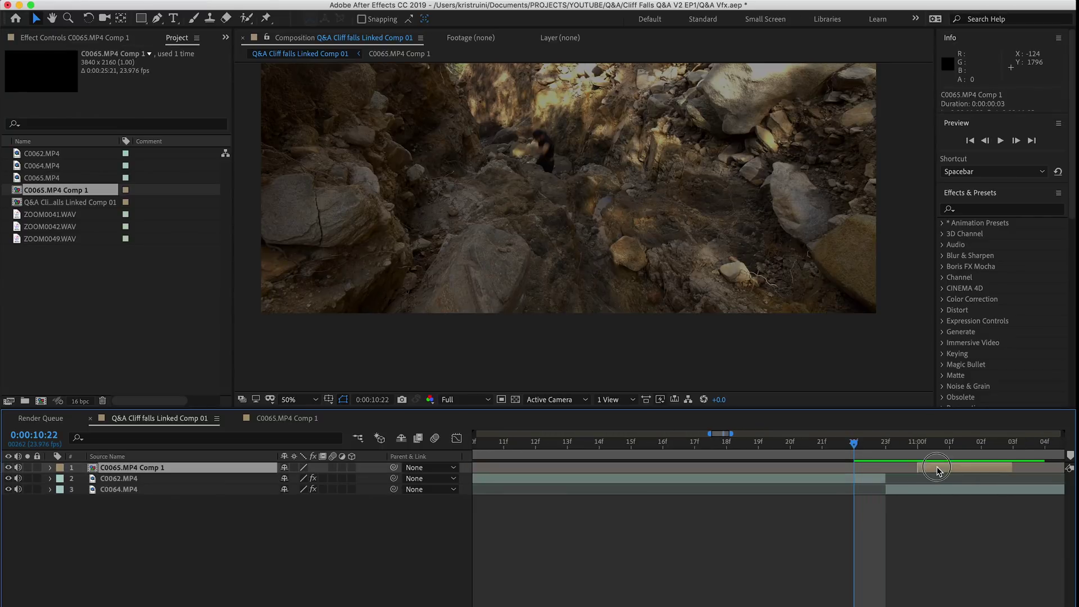
{"action": "key", "text": "Page_Down"}
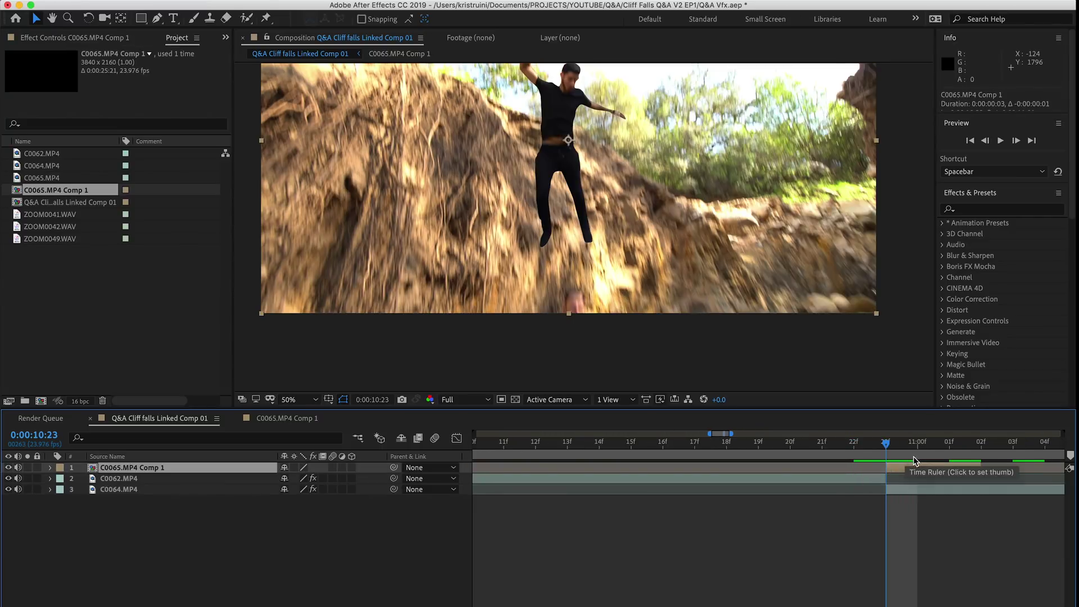
Step: Add starting Position and Rotation keyframes to C0065.MP4 Comp 1 at 0:00:10:23
{"action": "key", "text": "p"}
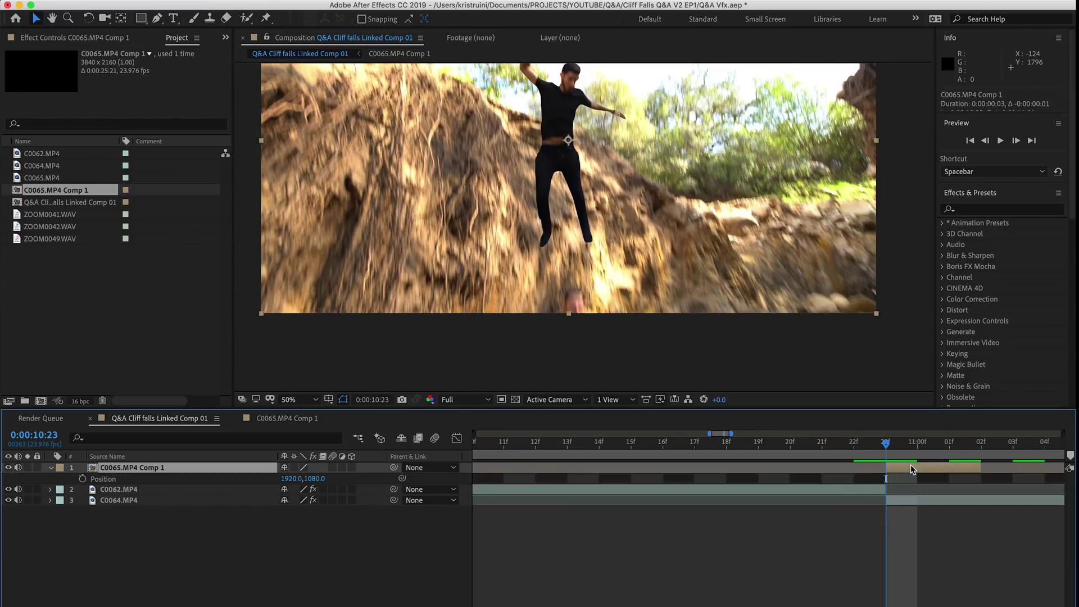
{"action": "key", "text": "shift+r"}
{"action": "left_click", "coordinate": [83, 479]}
{"action": "left_click", "coordinate": [83, 490]}
Step: At 0:00:11:01, move C0065.MP4 Comp 1 down over the falling man to Position 1960, 2000
{"action": "key", "text": "Page_Down"}
{"action": "key", "text": "Page_Down"}
{"action": "key", "text": "Page_Down"}
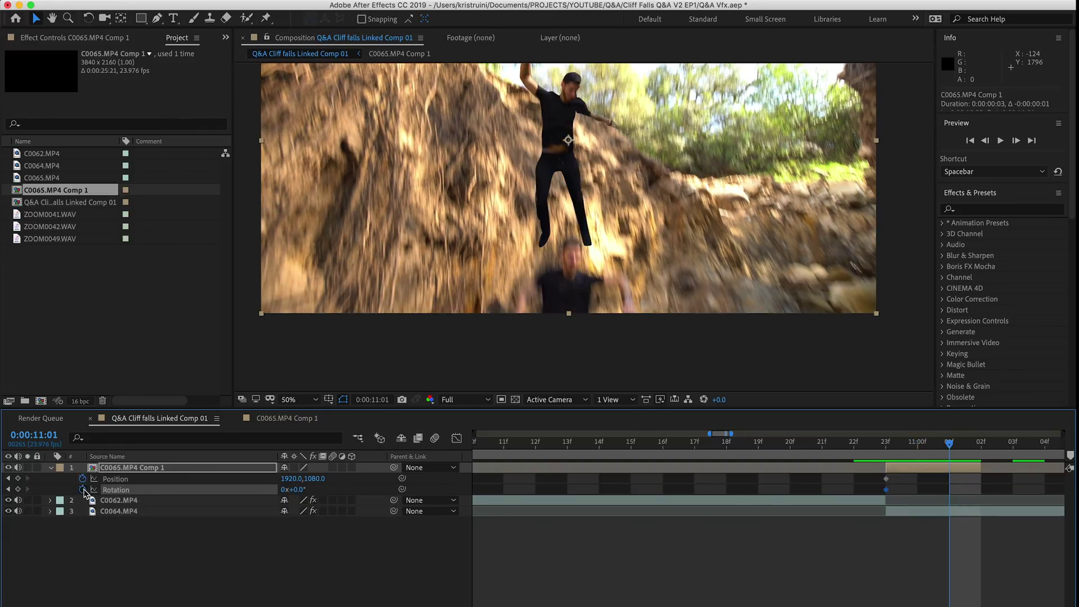
{"action": "key", "text": "Page_Up"}
{"action": "key", "text": "shift+Down"}
{"action": "key", "text": "shift+Down"}
{"action": "key", "text": "shift+Down"}
{"action": "key", "text": "shift+Down"}
{"action": "key", "text": "shift+Down"}
{"action": "key", "text": "shift+Down"}
{"action": "key", "text": "shift+Down"}
{"action": "key", "text": "shift+Down"}
{"action": "key", "text": "shift+Down"}
{"action": "key", "text": "shift+Down"}
{"action": "key", "text": "shift+Down"}
{"action": "key", "text": "shift+Down"}
{"action": "key", "text": "shift+Down"}
{"action": "key", "text": "shift+Down"}
{"action": "key", "text": "shift+Down"}
{"action": "key", "text": "shift+Down"}
{"action": "key", "text": "shift+Down"}
{"action": "key", "text": "shift+Down"}
{"action": "key", "text": "shift+Down"}
{"action": "key", "text": "shift+Down"}
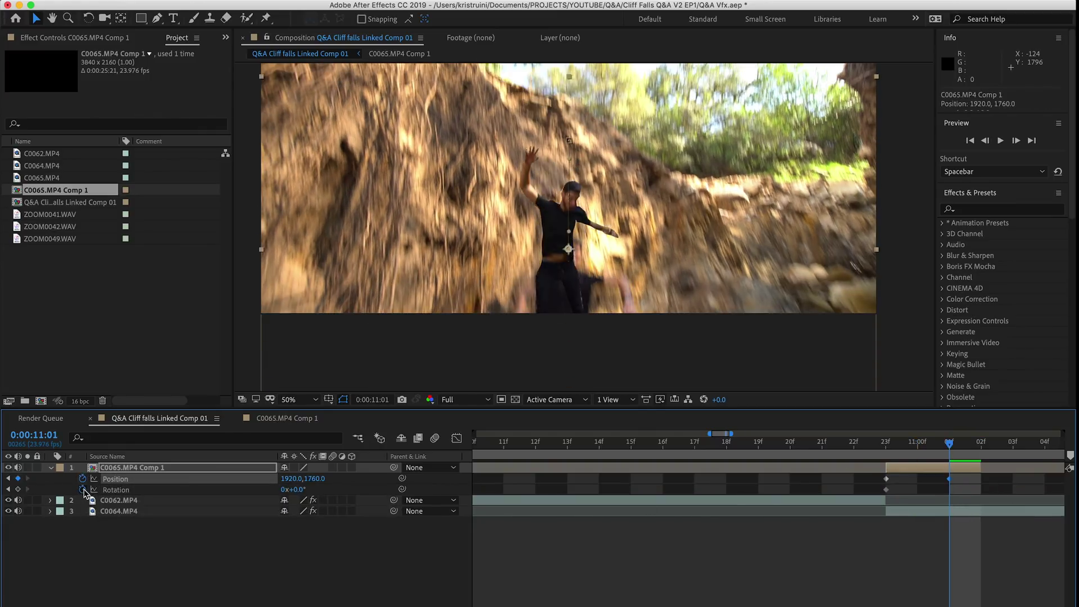
{"action": "key", "text": "shift+Right"}
{"action": "key", "text": "shift+Right"}
{"action": "key", "text": "shift+Down"}
{"action": "key", "text": "shift+Down"}
{"action": "key", "text": "shift+Down"}
{"action": "key", "text": "shift+Down"}
{"action": "key", "text": "shift+Down"}
{"action": "key", "text": "shift+Down"}
{"action": "key", "text": "shift+Down"}
{"action": "key", "text": "shift+Down"}
Step: Keyframe the Rotation of C0065.MP4 Comp 1 at -3° for 0:00:11:01 and -7° for 0:00:10:23
{"action": "left_click_drag", "start_coordinate": [298, 490], "coordinate": [297, 491]}
{"action": "key", "text": "Page_Up"}
{"action": "key", "text": "Page_Up"}
{"action": "key", "text": "Page_Up"}
{"action": "key", "text": "Page_Up"}
{"action": "key", "text": "Page_Down"}
{"action": "key", "text": "Page_Down"}
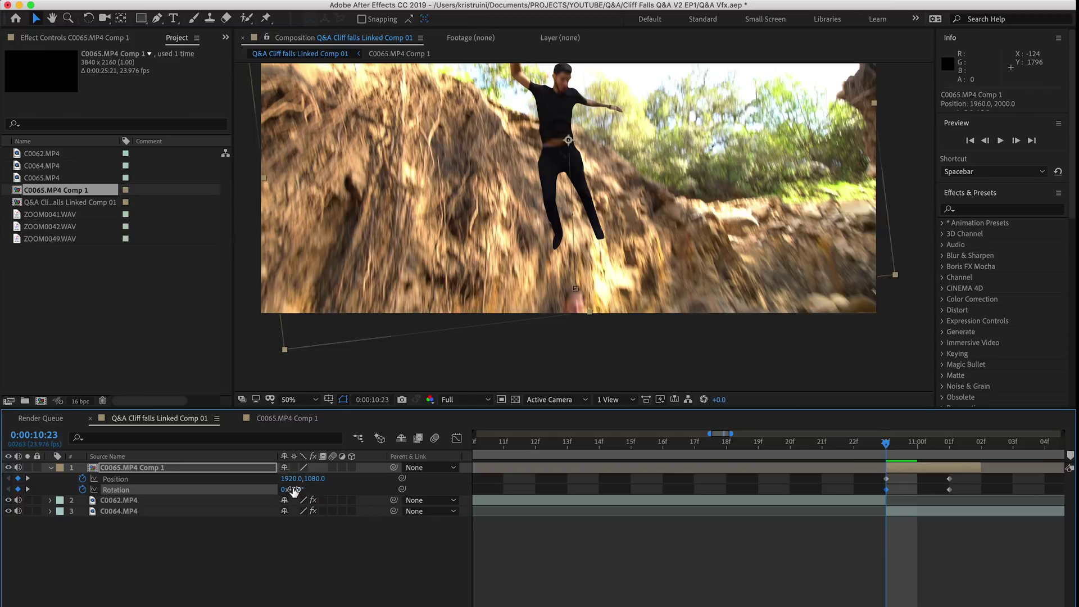
{"action": "key", "text": "Page_Down"}
{"action": "key", "text": "Page_Down"}
{"action": "key", "text": "Page_Down"}
{"action": "key", "text": "Page_Up"}
{"action": "key", "text": "Page_Up"}
{"action": "key", "text": "Page_Up"}
Step: Keyframe Scale from 100% at 0:00:10:23 to 132% at 0:00:11:01, setting Position to 1840, 1080 at the start and 1960, 2200 at the end
{"action": "key", "text": "shift+s"}
{"action": "key", "text": "alt+shift+s"}
{"action": "key", "text": "Page_Down"}
{"action": "key", "text": "Page_Down"}
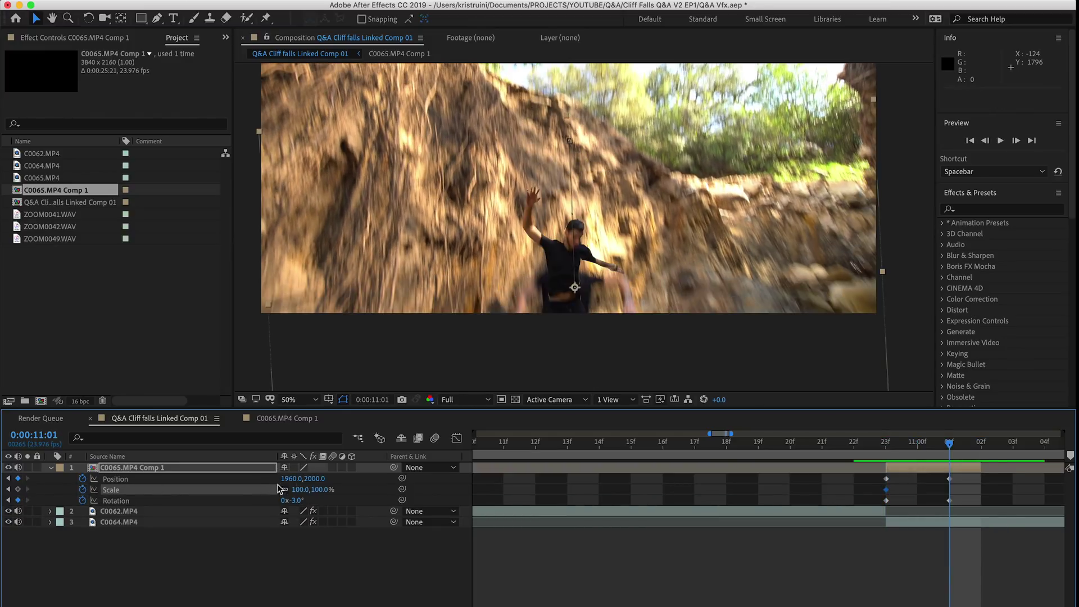
{"action": "key", "text": "Page_Up"}
{"action": "key", "text": "Page_Up"}
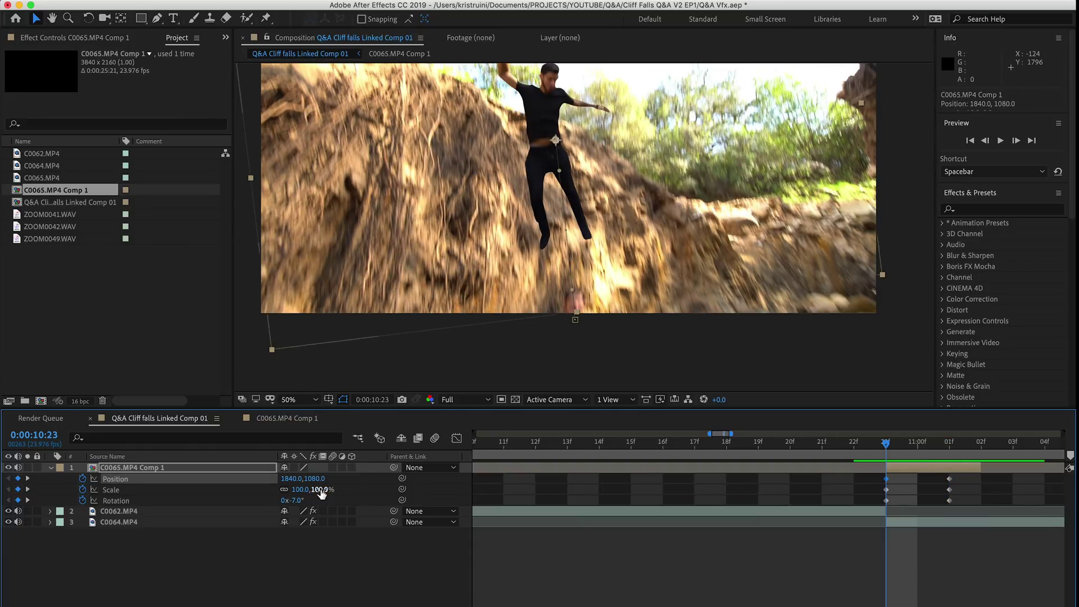
Step: Turn on motion blur for C0065.MP4 Comp 1 and the composition, and check the blurred frames
{"action": "left_click", "coordinate": [436, 438]}
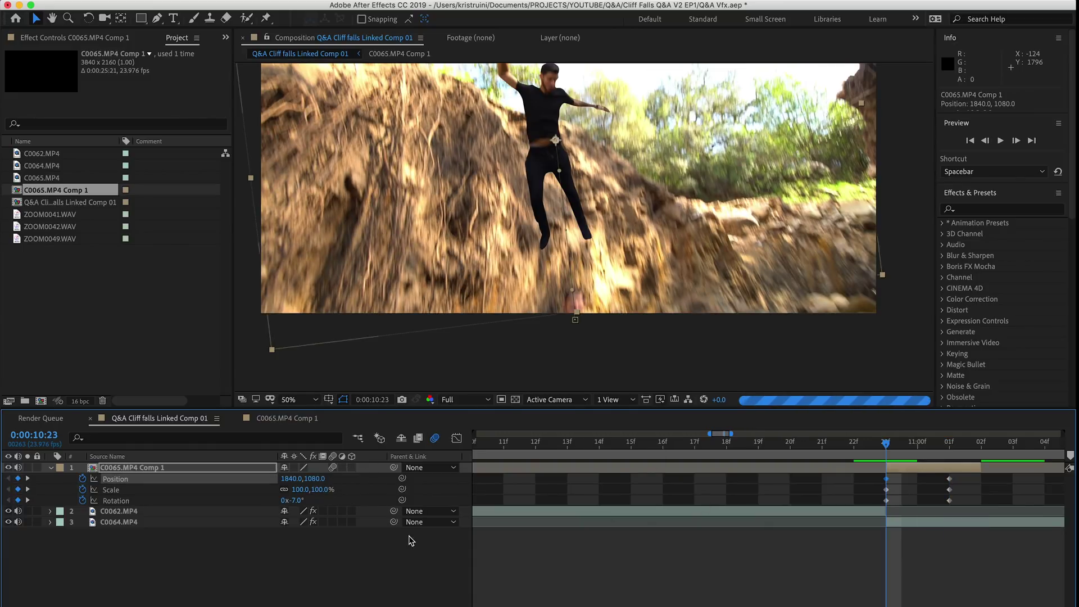
{"action": "left_click", "coordinate": [392, 556]}
{"action": "key", "text": "Page_Down"}
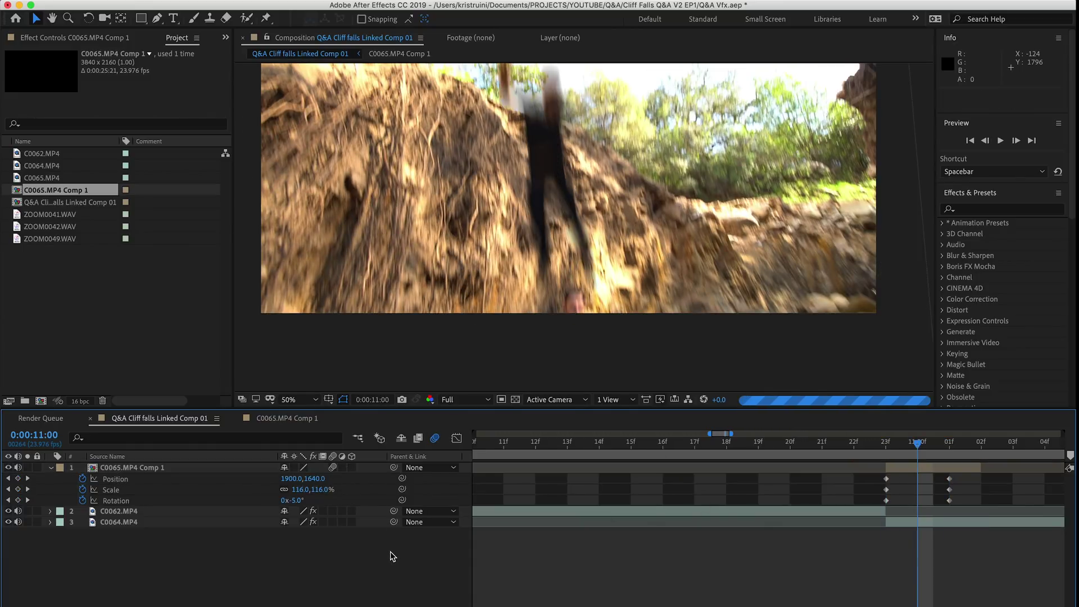
{"action": "key", "text": "Page_Down"}
{"action": "key", "text": "Page_Up"}
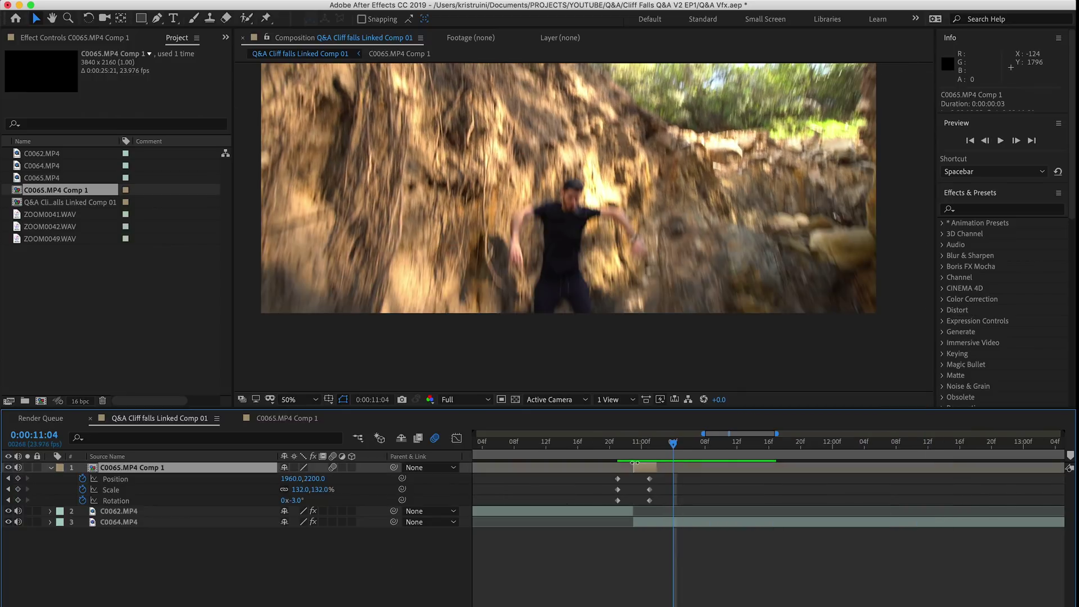
Step: Time-stretch C0065.MP4 Comp 1 with a stretch factor of 400%
{"action": "right_click", "coordinate": [638, 467]}
{"action": "left_click", "coordinate": [805, 425]}
{"action": "type", "text": "400"}
{"action": "key", "text": "Return"}
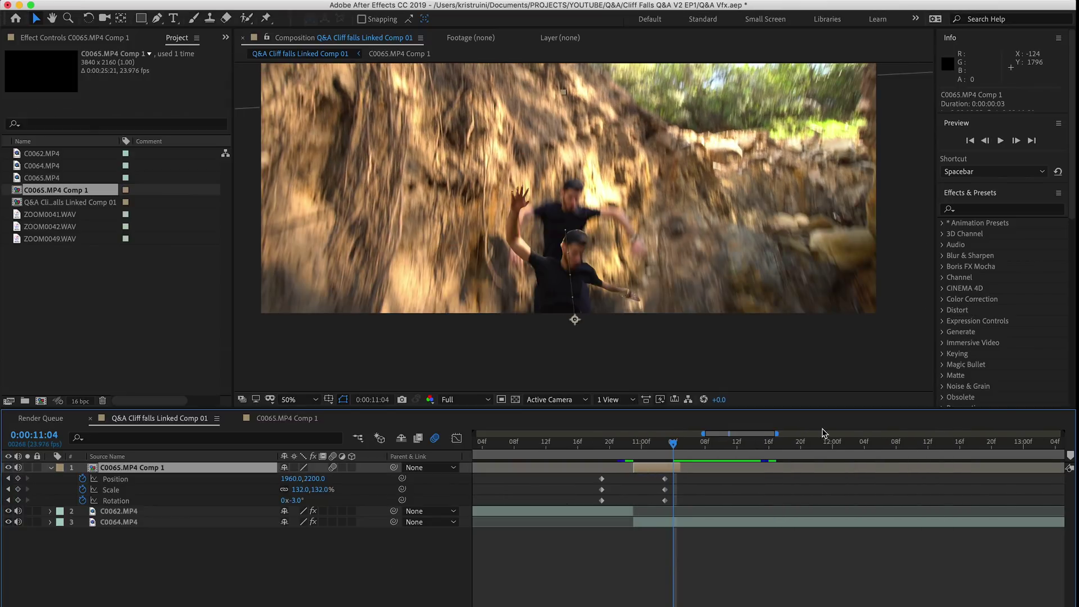
Step: Move the ending Position, Scale and Rotation keyframes to 0:00:11:04 and raise the man to Position 1960, 1840 there
{"action": "left_click_drag", "start_coordinate": [661, 475], "coordinate": [671, 502]}
{"action": "left_click_drag", "start_coordinate": [665, 478], "coordinate": [675, 480]}
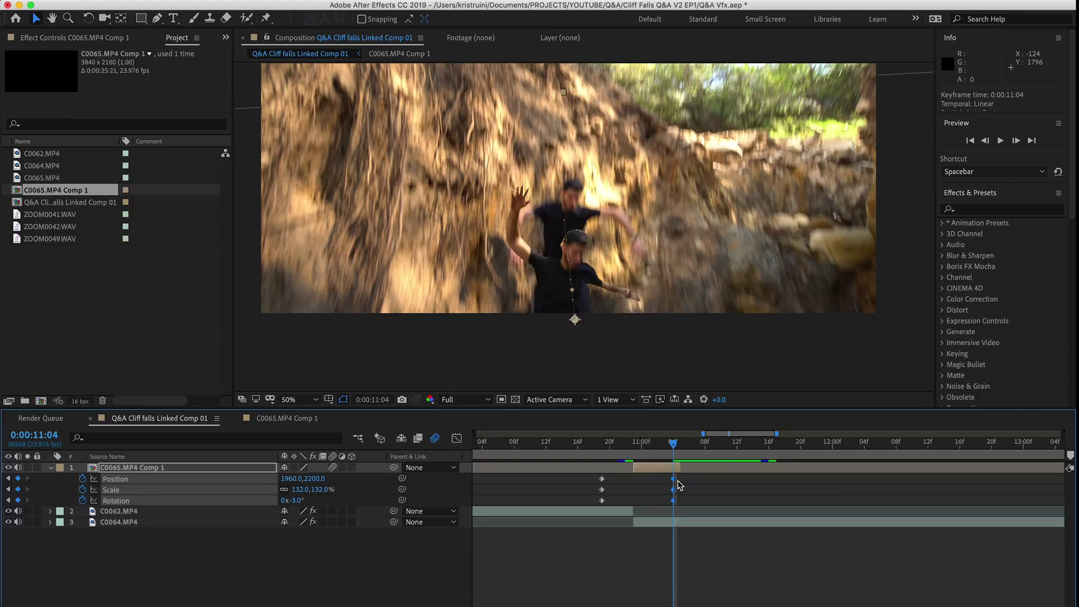
{"action": "key", "text": "shift+Up"}
{"action": "key", "text": "shift+Up"}
{"action": "key", "text": "shift+Up"}
{"action": "key", "text": "shift+Up"}
{"action": "key", "text": "shift+Up"}
{"action": "key", "text": "shift+Up"}
{"action": "key", "text": "shift+Up"}
{"action": "key", "text": "shift+Up"}
{"action": "key", "text": "shift+Up"}
{"action": "key", "text": "shift+Up"}
{"action": "key", "text": "shift+Up"}
{"action": "key", "text": "shift+Up"}
{"action": "key", "text": "shift+Up"}
{"action": "key", "text": "shift+Up"}
{"action": "key", "text": "shift+Up"}
{"action": "key", "text": "shift+Up"}
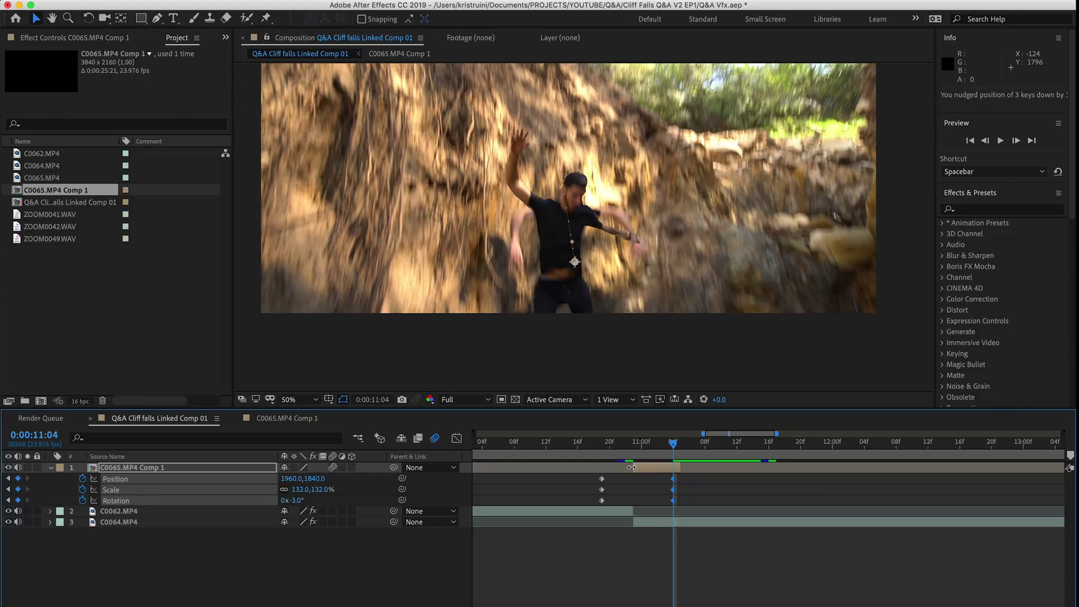
Step: Extend the start of C0065.MP4 Comp 1 back to its first keyframes at 0:00:10:19 and preview the fall
{"action": "left_click_drag", "start_coordinate": [631, 467], "coordinate": [601, 467]}
{"action": "left_click", "coordinate": [650, 442]}
{"action": "left_click", "coordinate": [572, 548]}
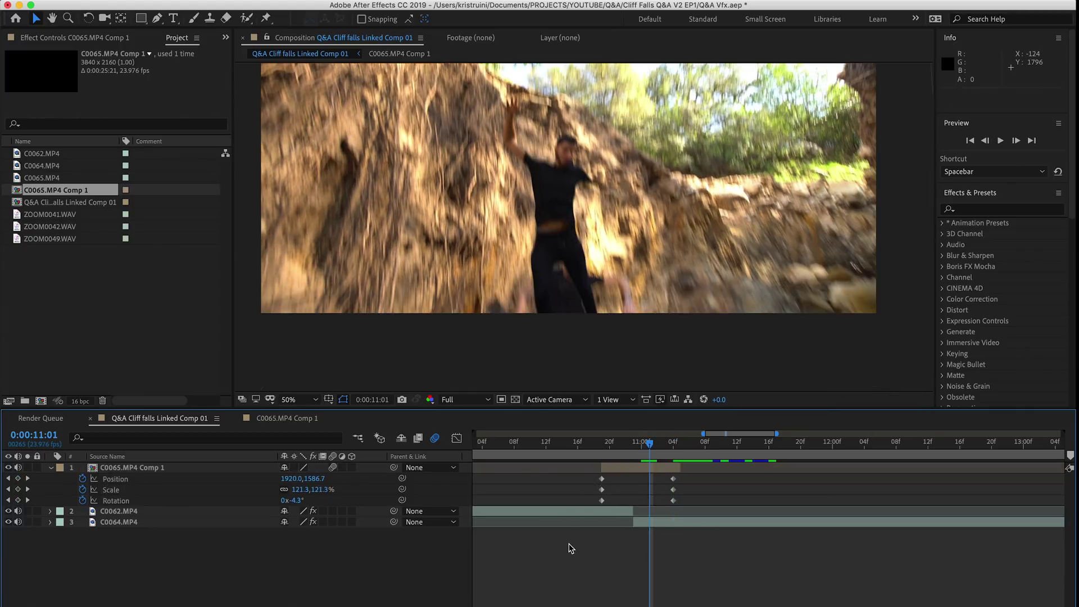
{"action": "key", "text": "space"}
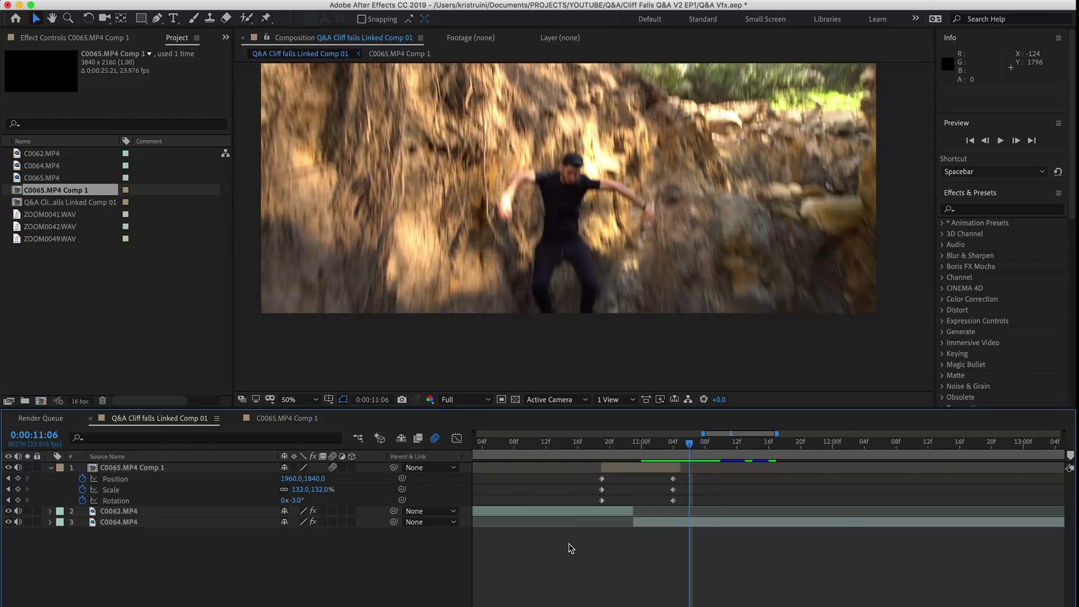
Step: Lengthen the end of C0065.MP4 Comp 1 by two frames, moving its ending keyframes to 0:00:11:06 with Position 1960, 1720
{"action": "left_click", "coordinate": [694, 467]}
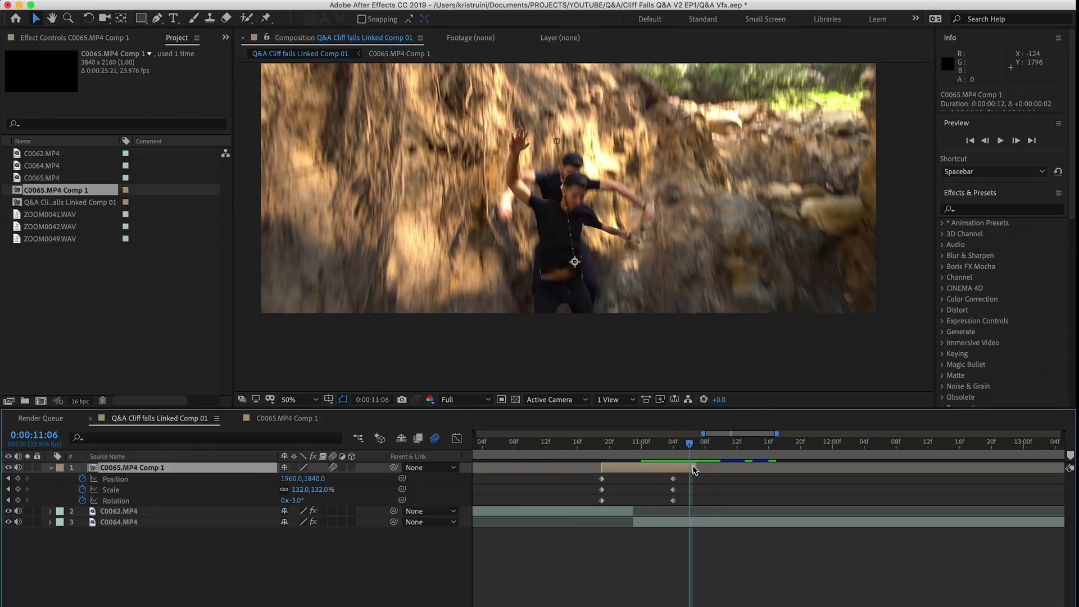
{"action": "left_click_drag", "start_coordinate": [665, 481], "coordinate": [682, 488]}
{"action": "key", "text": "shift+Up"}
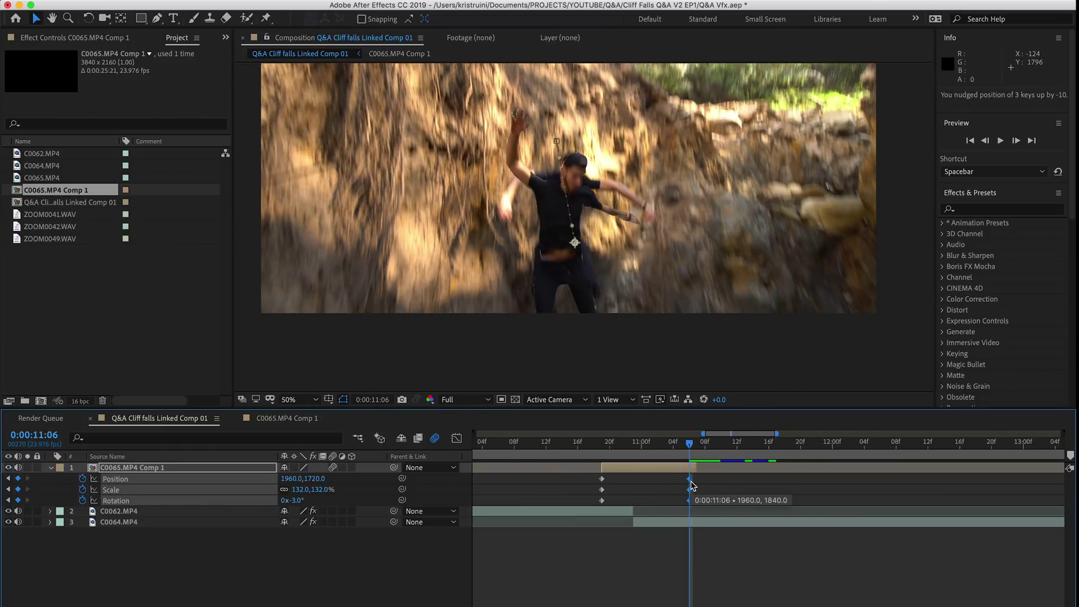
Step: Fade out C0065.MP4 Comp 1 with Opacity keyframes of 100% at 0:00:11:04 and 0% at 0:00:11:06, and preview it
{"action": "key", "text": "alt+shift+t"}
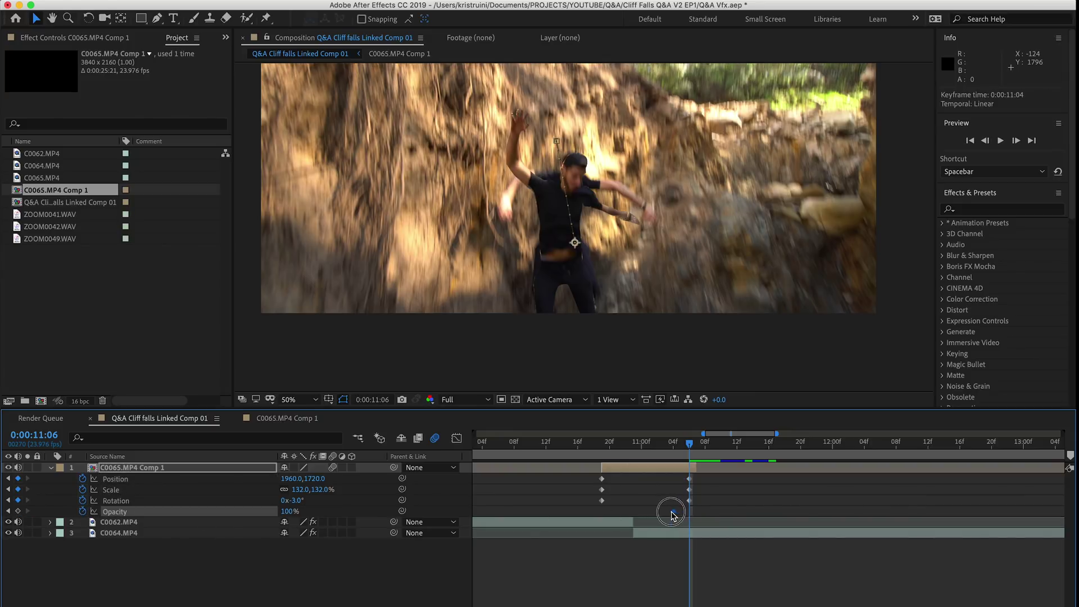
{"action": "key", "text": "Page_Up"}
{"action": "key", "text": "Page_Up"}
{"action": "key", "text": "Page_Up"}
{"action": "key", "text": "Page_Up"}
{"action": "key", "text": "Page_Up"}
{"action": "key", "text": "Page_Up"}
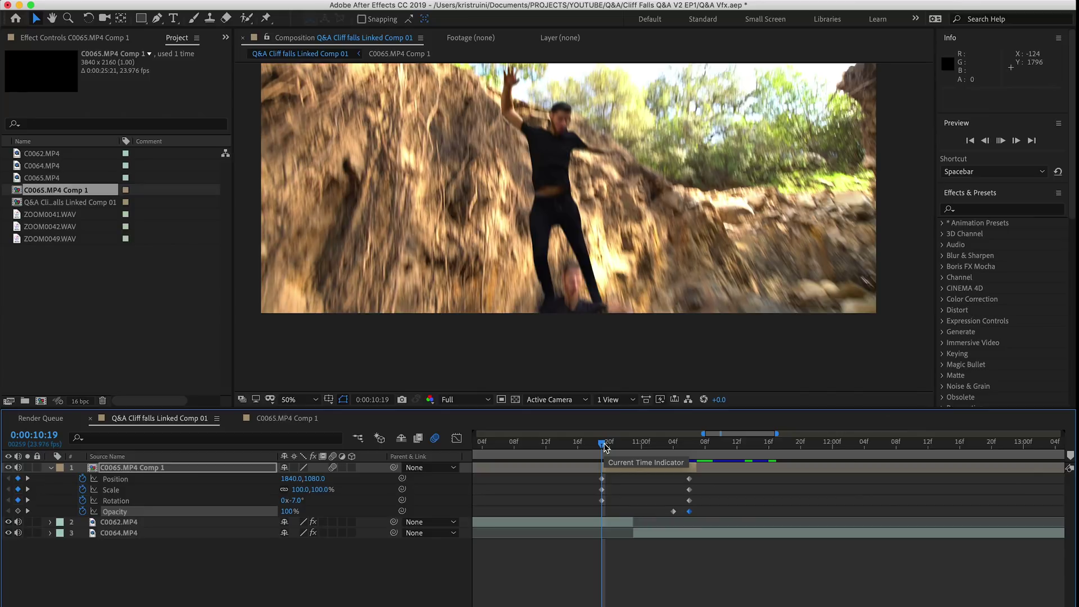
{"action": "key", "text": "space"}
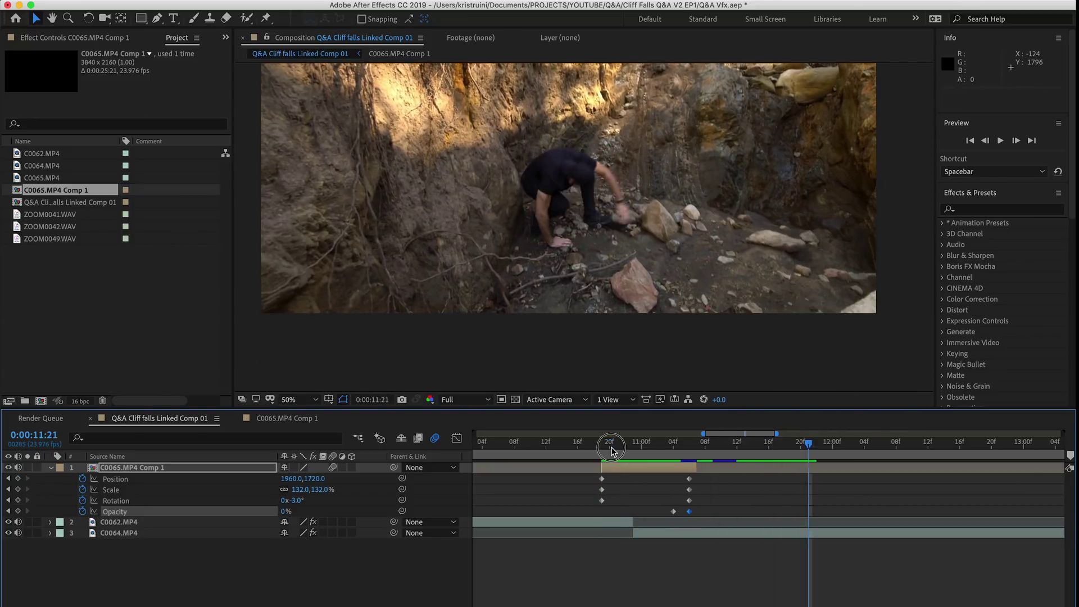
Step: Move the ending Position, Scale, Rotation and Opacity keyframes to 0:00:11:07 and check the transition frame by frame
{"action": "left_click_drag", "start_coordinate": [611, 448], "coordinate": [707, 518]}
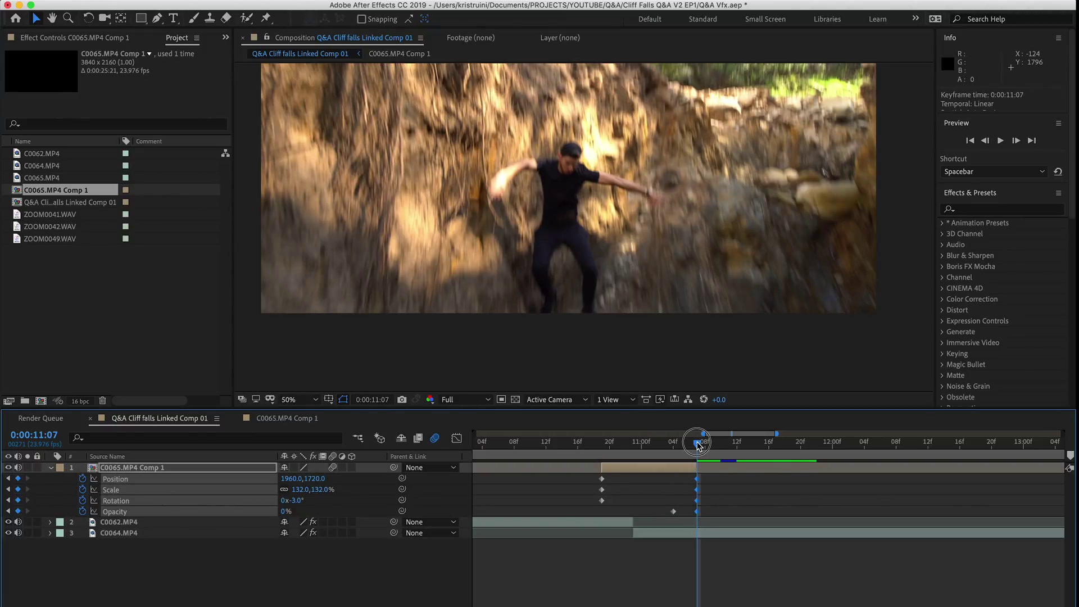
{"action": "mouse_move", "coordinate": [682, 446]}
{"action": "left_mouse_down"}
{"action": "mouse_move", "coordinate": [640, 441]}
{"action": "mouse_move", "coordinate": [669, 445]}
{"action": "left_mouse_up"}
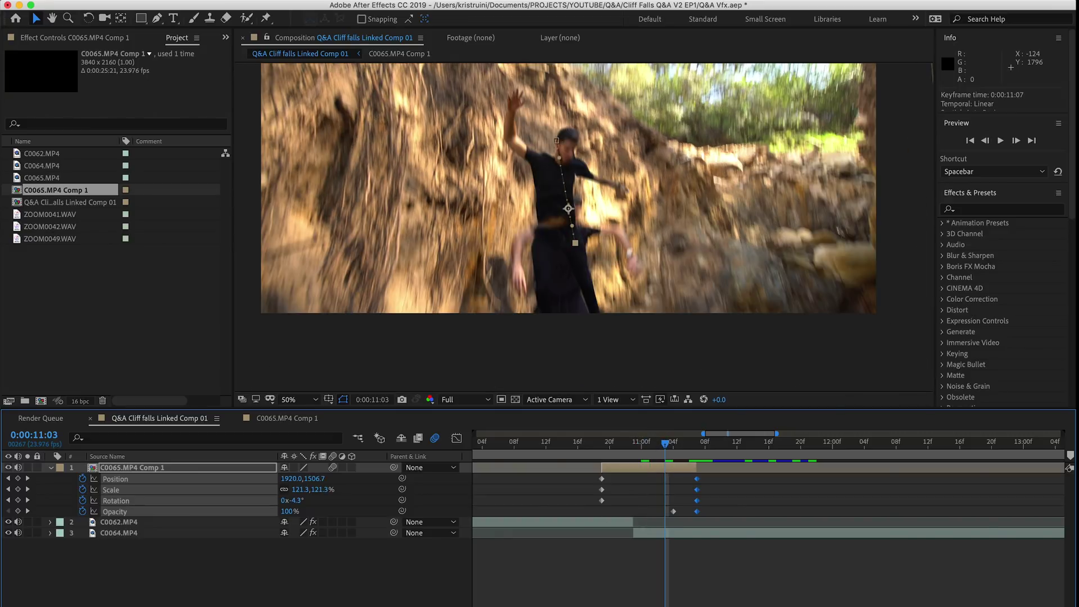
{"action": "key", "text": "Page_Down"}
{"action": "key", "text": "Page_Down"}
{"action": "key", "text": "Page_Up"}
{"action": "key", "text": "Page_Up"}
{"action": "key", "text": "Page_Up"}
{"action": "key", "text": "Page_Up"}
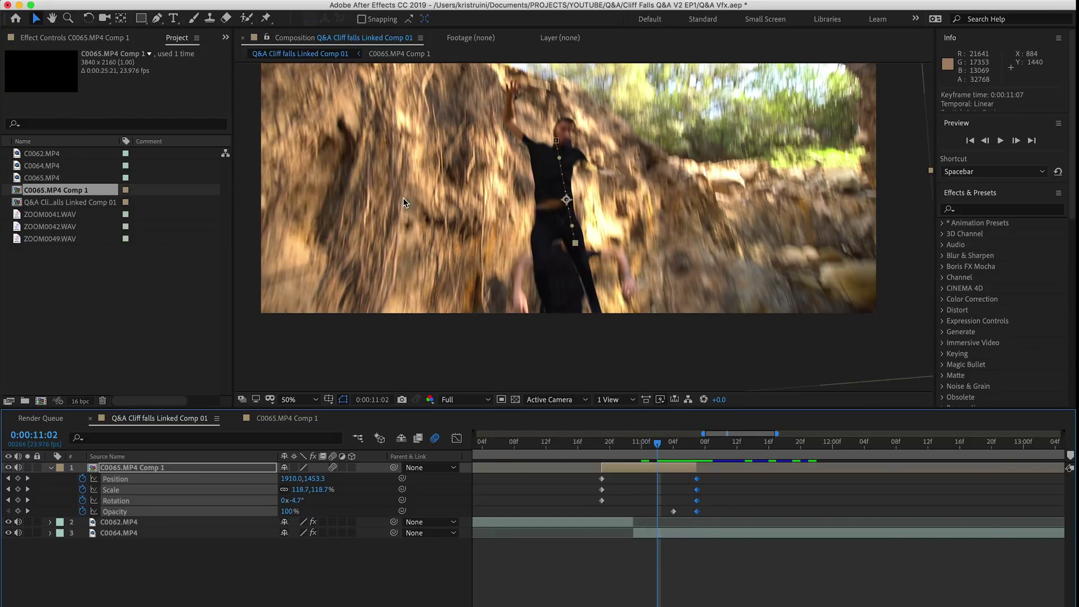
Step: Place Puppet pins at 0:00:11:02 on the man's raised hand, elbow, both shoulders, other forearm and waist
{"action": "left_click", "coordinate": [267, 19]}
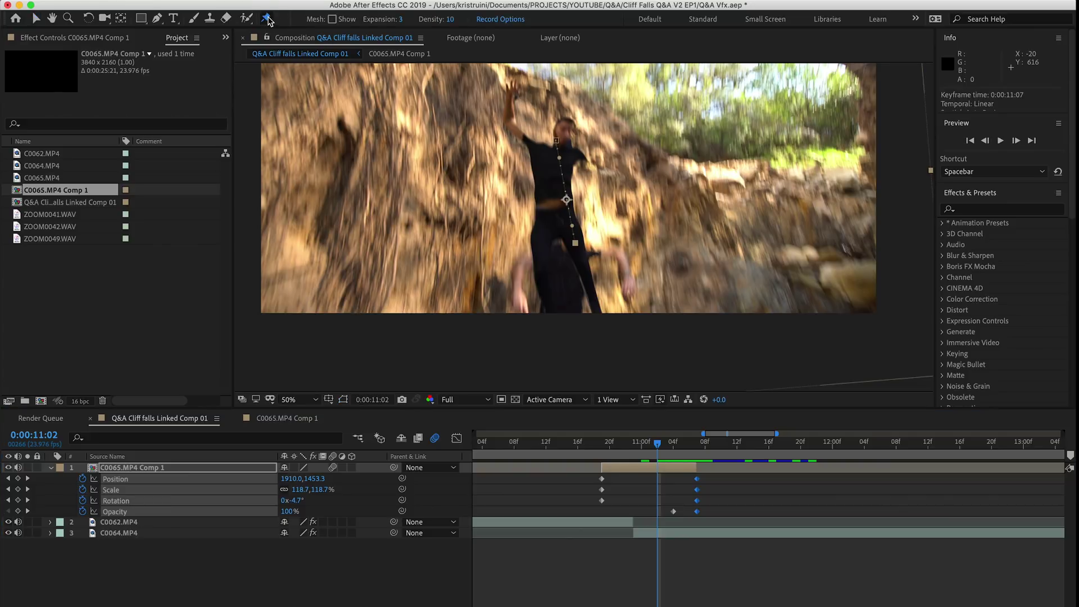
{"action": "left_click", "coordinate": [515, 121]}
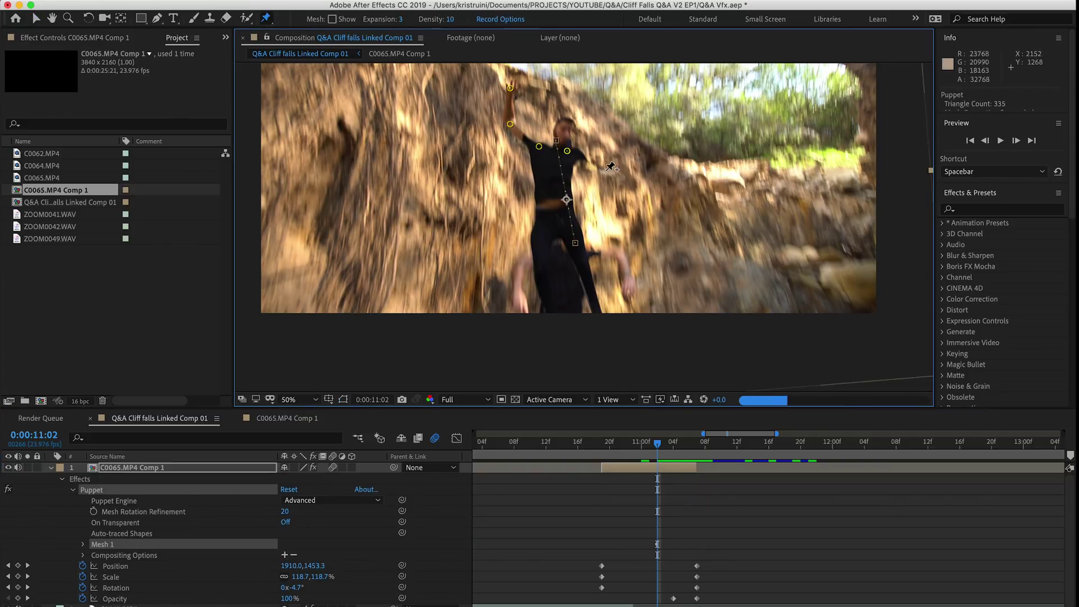
{"action": "left_click", "coordinate": [566, 296]}
{"action": "key", "text": "v"}
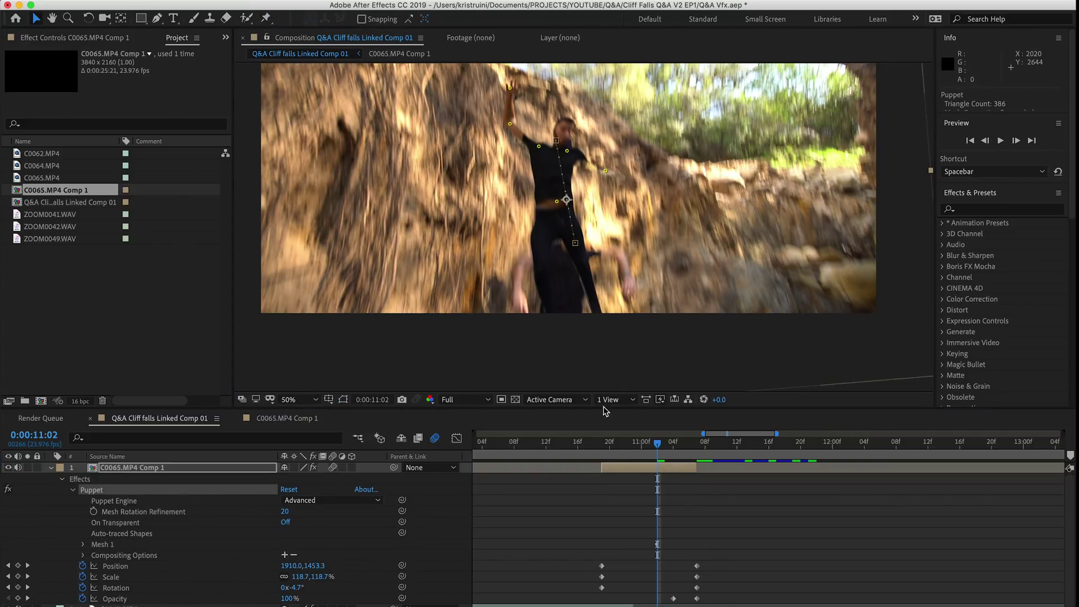
Step: At 0:00:11:06, reposition the Puppet arm pins so both arms match the pose of the man in the background clip
{"action": "key", "text": "space"}
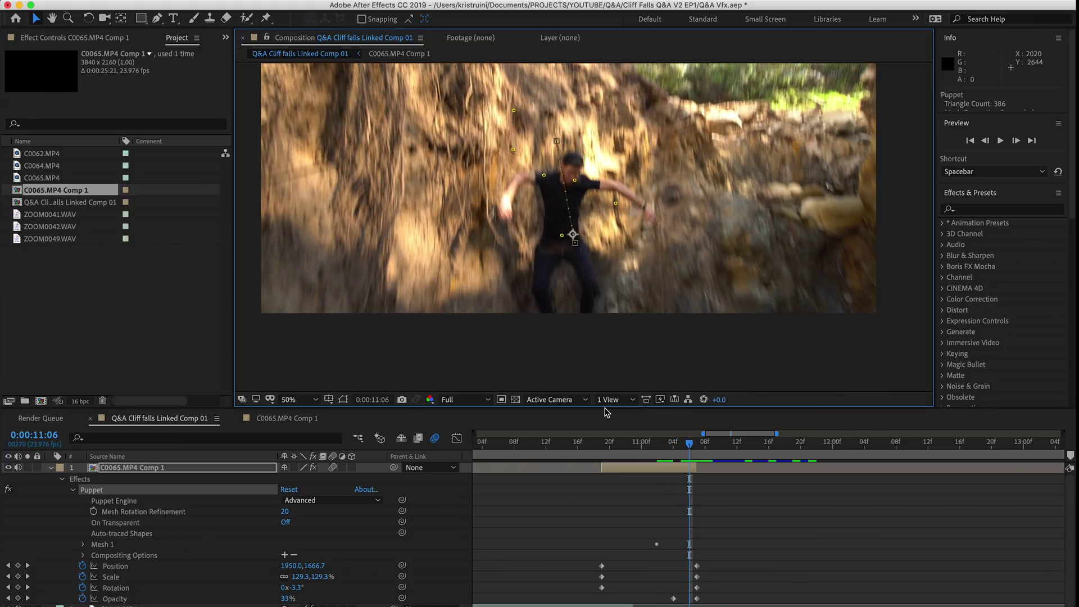
{"action": "left_click_drag", "start_coordinate": [497, 210], "coordinate": [503, 218]}
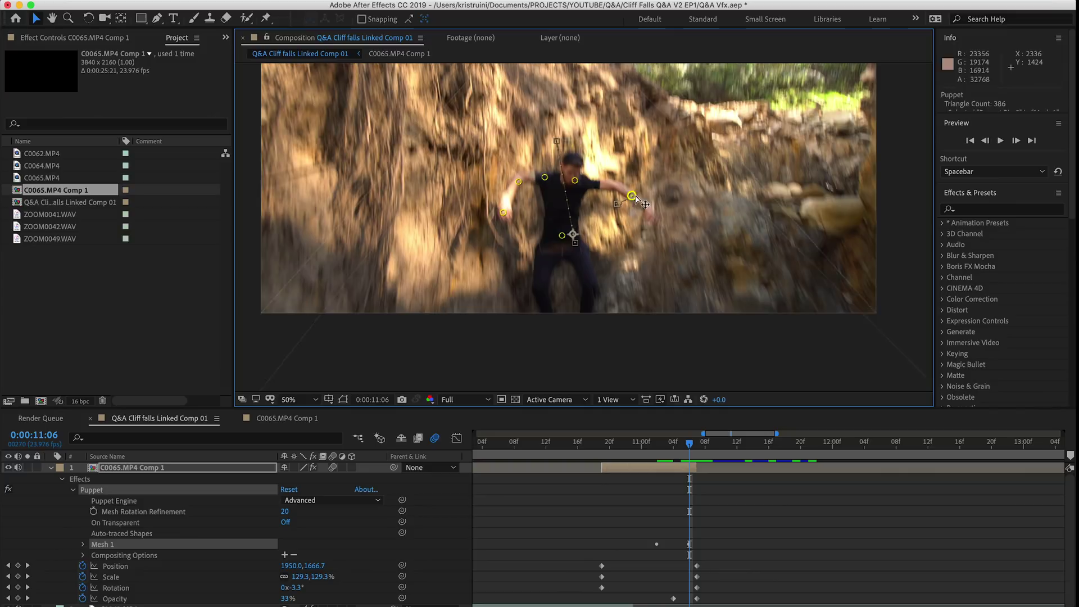
{"action": "key", "text": "Page_Up"}
{"action": "key", "text": "Page_Up"}
{"action": "key", "text": "Page_Up"}
{"action": "key", "text": "Page_Up"}
Step: Move the first Opacity keyframe to 0:00:11:05 and play back the transition
{"action": "left_click_drag", "start_coordinate": [674, 599], "coordinate": [681, 600]}
{"action": "key", "text": "Page_Down"}
{"action": "key", "text": "Page_Down"}
{"action": "key", "text": "Page_Down"}
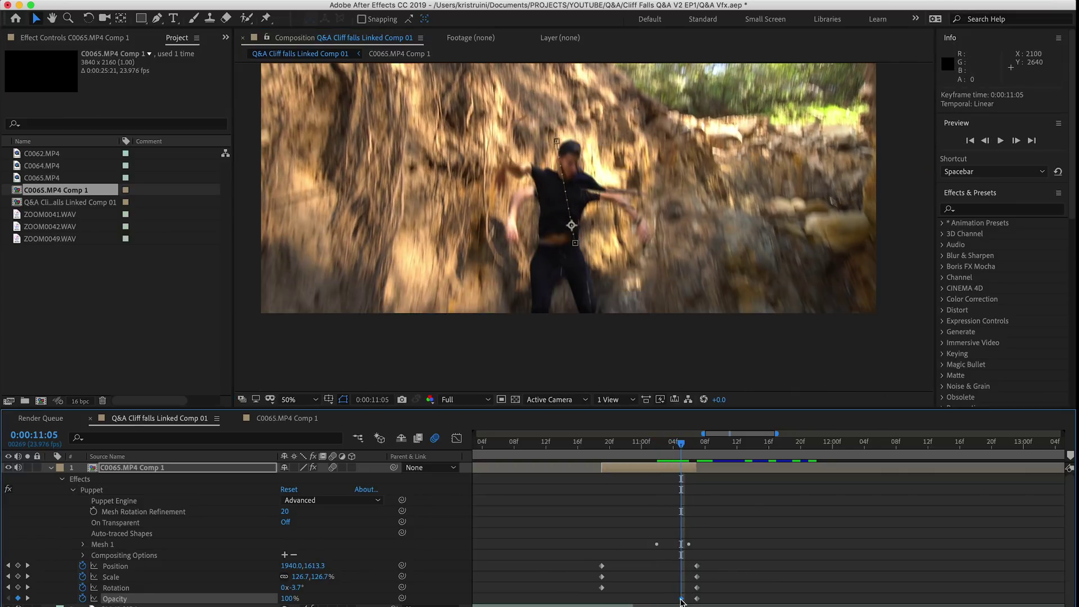
{"action": "key", "text": "space"}
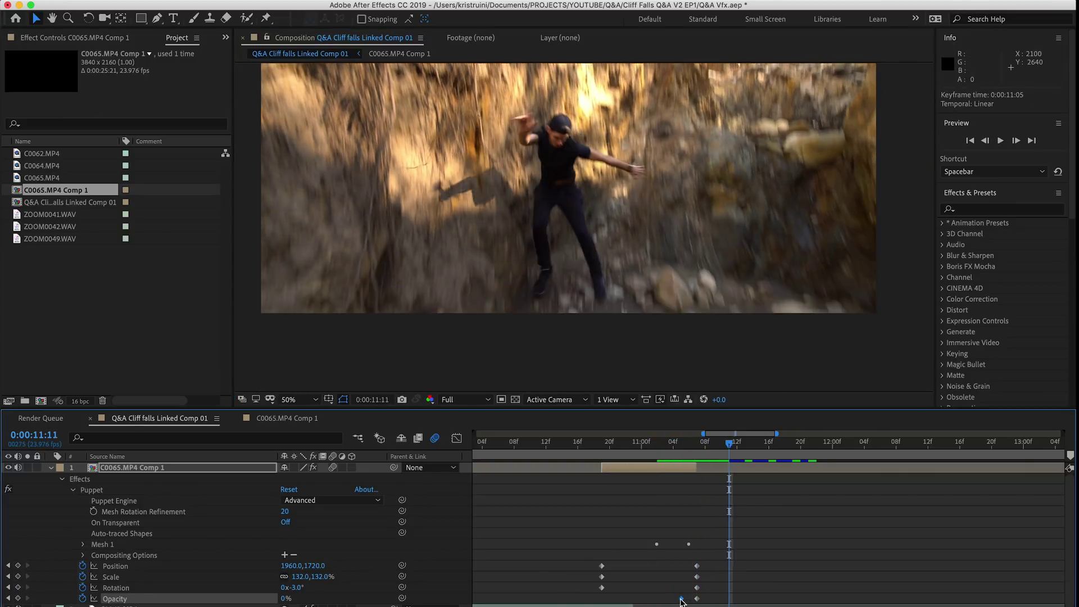
Step: Review the transition between the masked man and the background clip frame by frame, and play it back from 0:00:11:02
{"action": "key", "text": "Page_Down"}
{"action": "key", "text": "Page_Down"}
{"action": "key", "text": "Page_Up"}
{"action": "key", "text": "Page_Up"}
{"action": "key", "text": "Page_Up"}
{"action": "key", "text": "Page_Up"}
{"action": "key", "text": "Page_Up"}
{"action": "key", "text": "Page_Up"}
{"action": "key", "text": "Page_Up"}
{"action": "key", "text": "Page_Up"}
{"action": "key", "text": "Page_Up"}
{"action": "key", "text": "Page_Up"}
{"action": "key", "text": "Page_Up"}
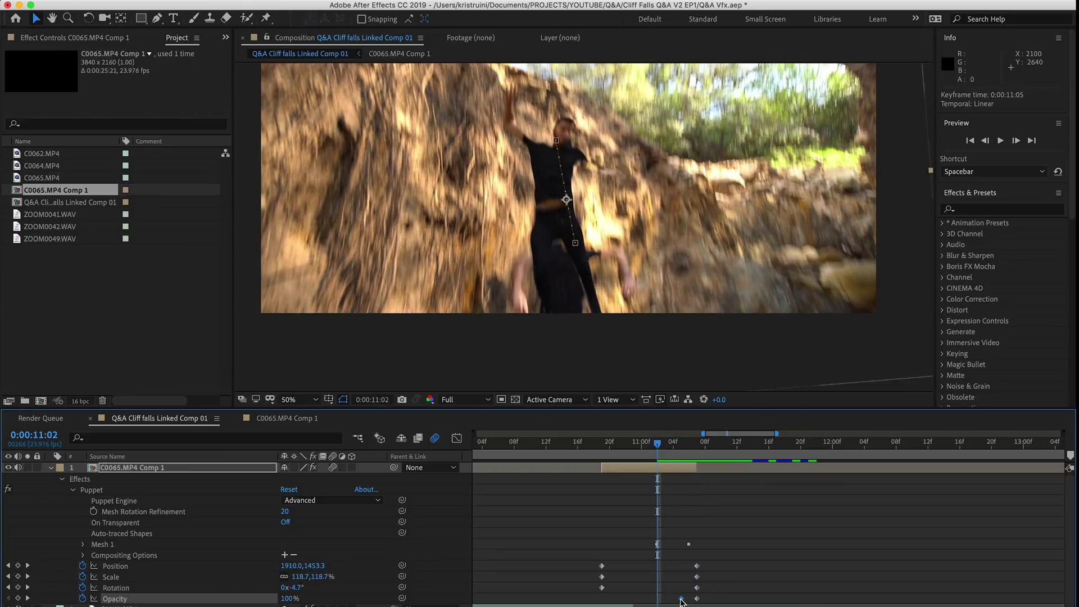
{"action": "key", "text": "space"}
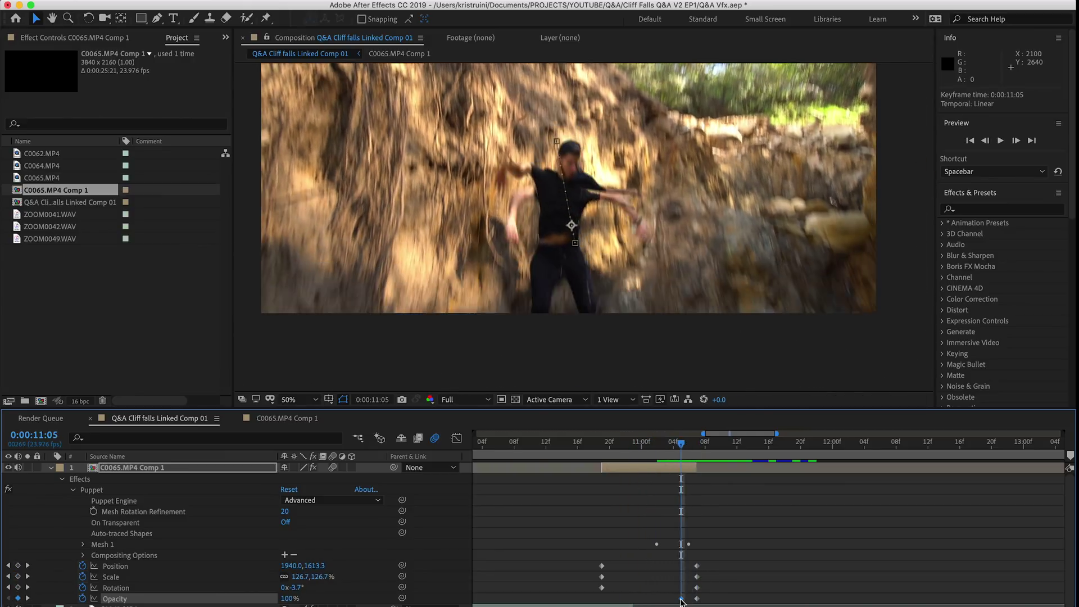
{"action": "key", "text": "space"}
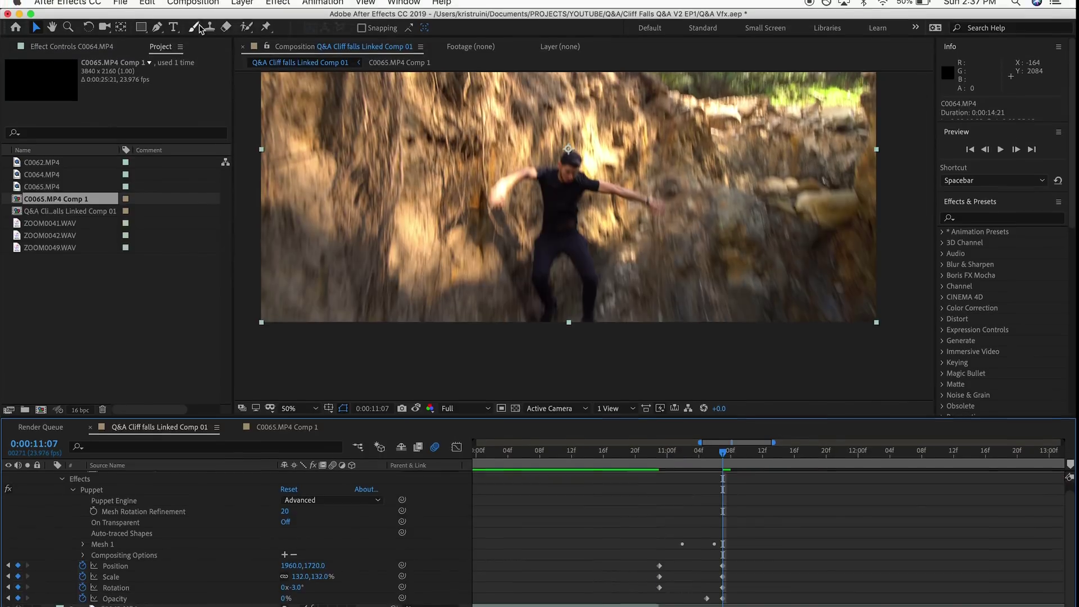
Step: Export the frame at 0:00:11:07 as the layered file Q&A Cliff falls Linked Comp 01.psd and open it in Photoshop
{"action": "left_click", "coordinate": [193, 6]}
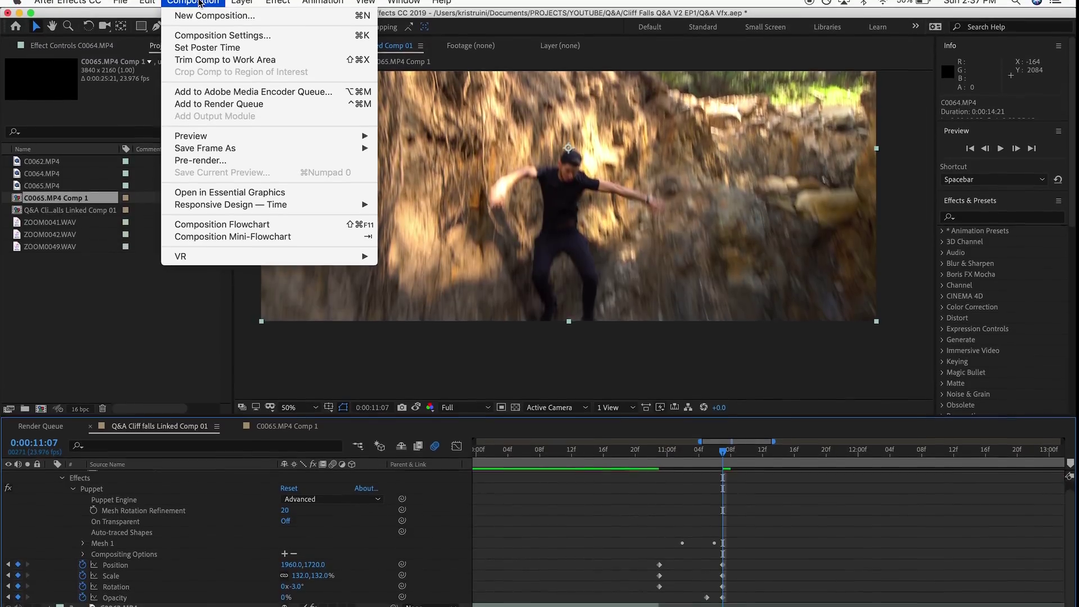
{"action": "mouse_move", "coordinate": [227, 144]}
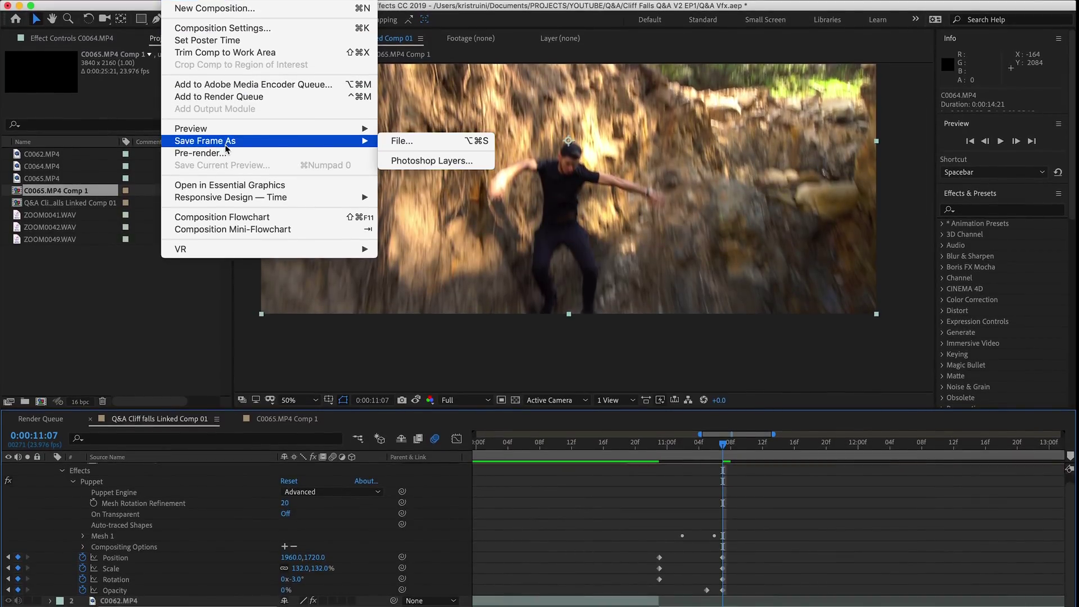
{"action": "left_click", "coordinate": [435, 165]}
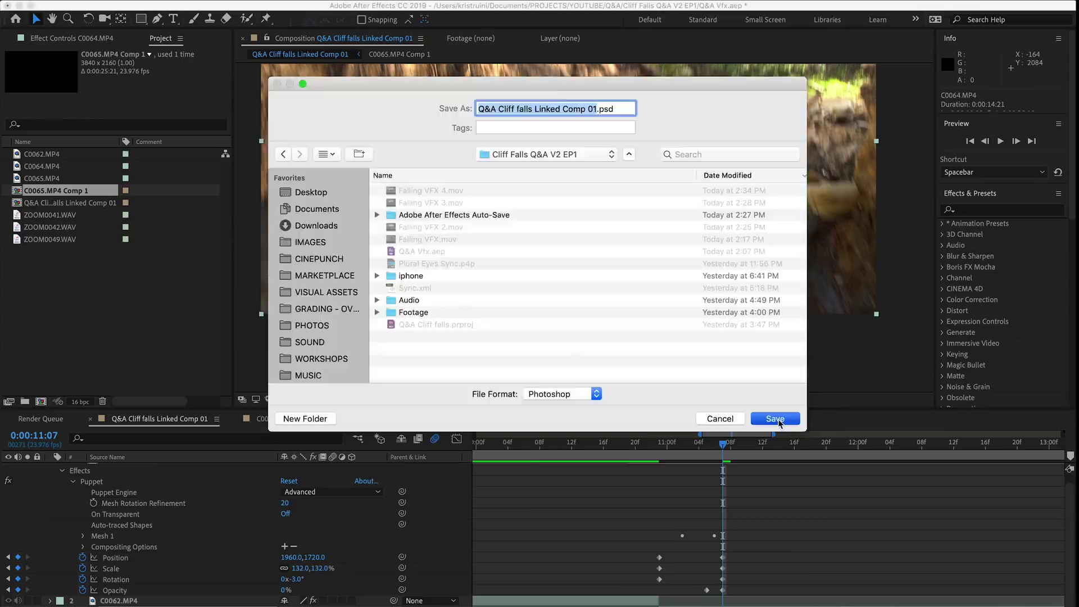
{"action": "left_click", "coordinate": [775, 419]}
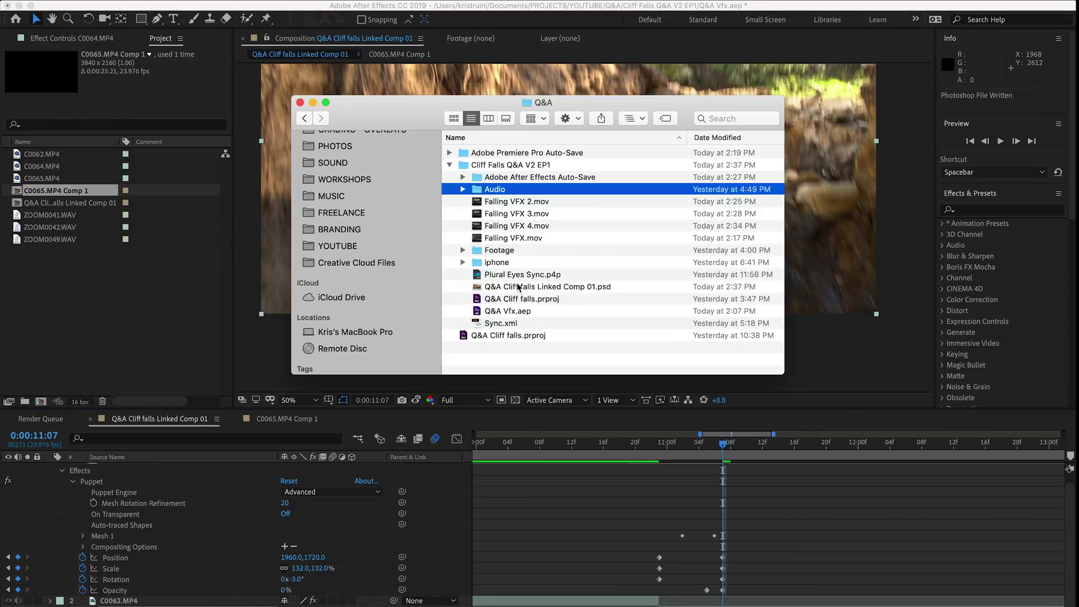
{"action": "double_click", "coordinate": [495, 279]}
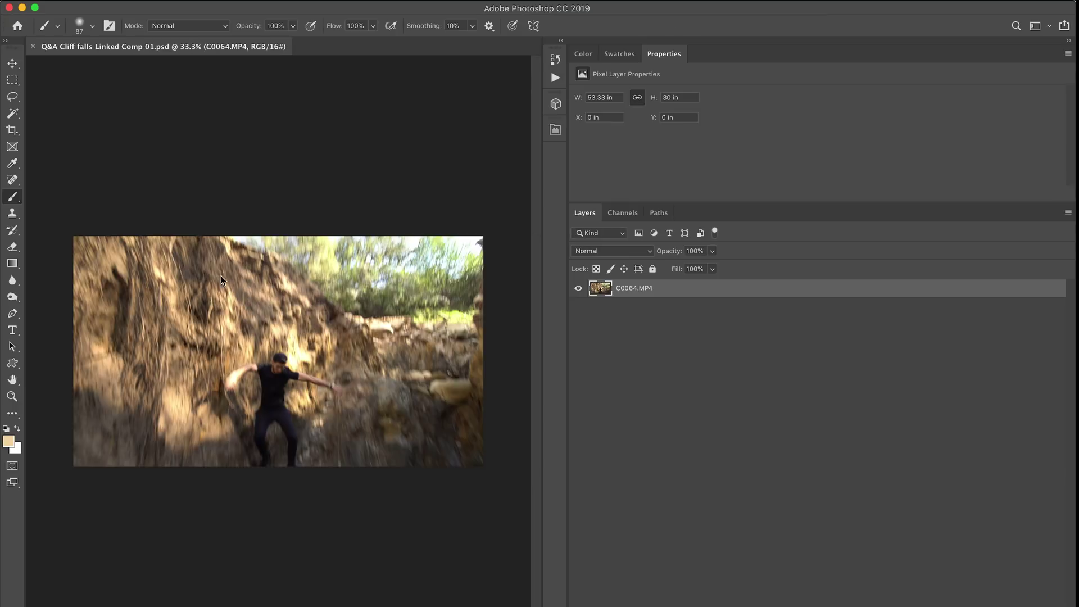
Step: Lasso loosely around the man, remove him with Content-Aware Fill output to a new layer, and save the file
{"action": "key", "text": "super+0"}
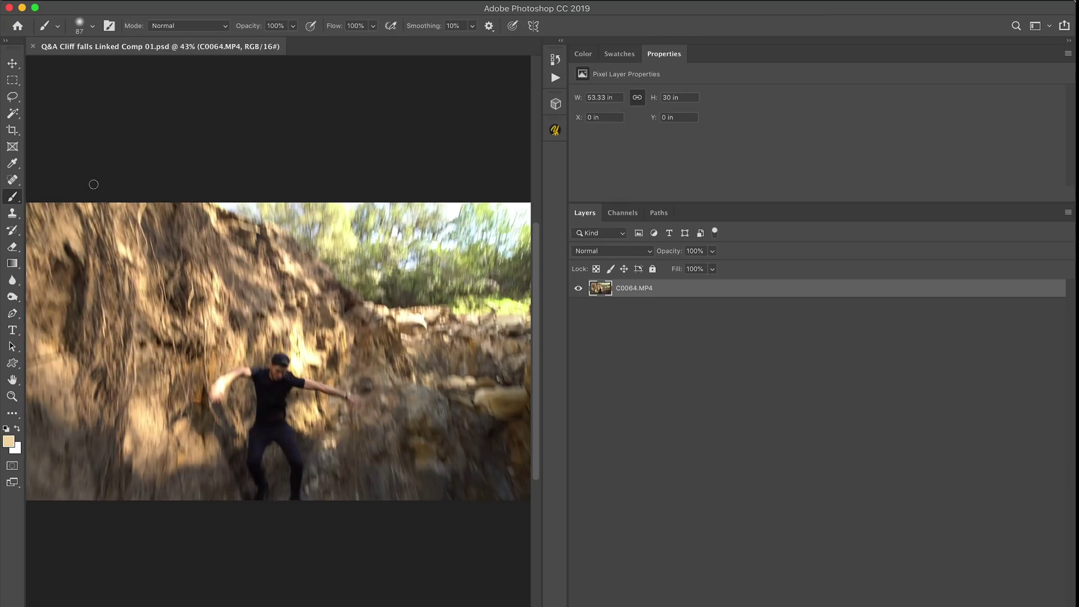
{"action": "key", "text": "l"}
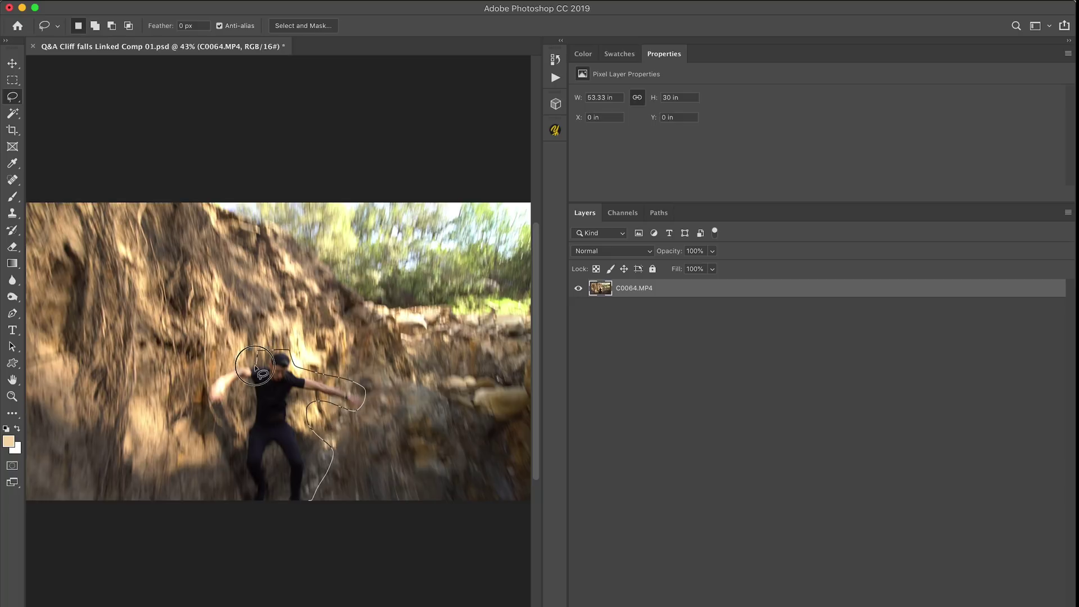
{"action": "mouse_move", "coordinate": [276, 460]}
{"action": "left_mouse_down"}
{"action": "mouse_move", "coordinate": [284, 497]}
{"action": "mouse_move", "coordinate": [313, 507]}
{"action": "left_mouse_up"}
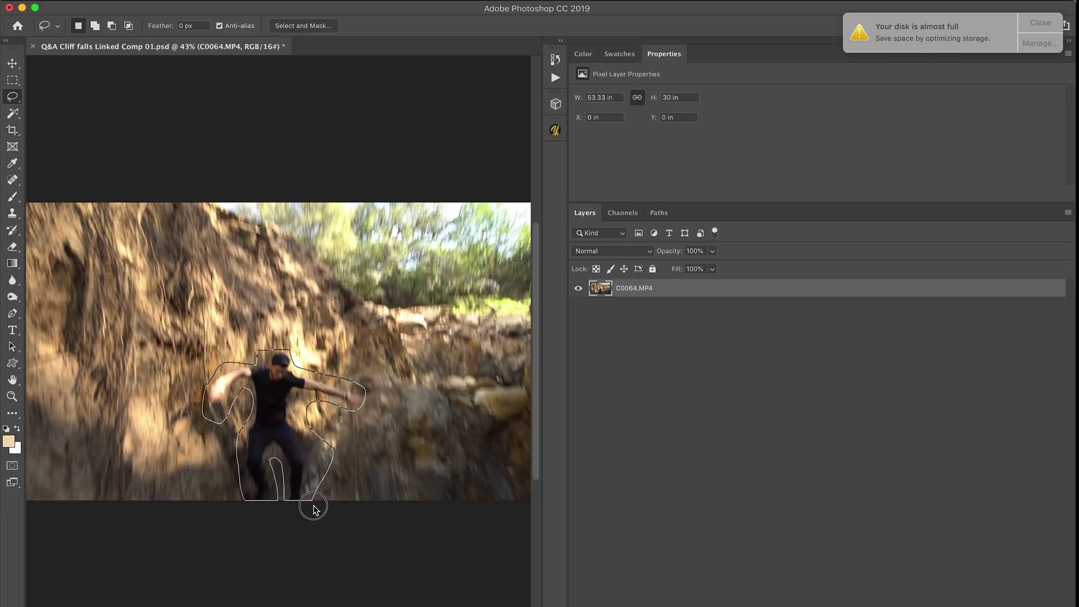
{"action": "left_click", "coordinate": [144, 9]}
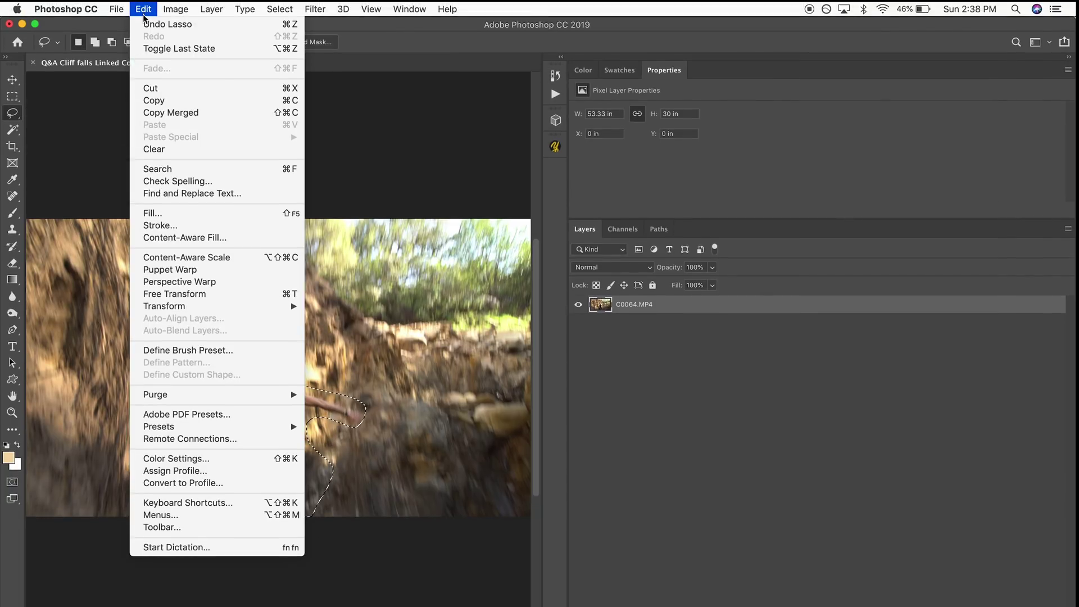
{"action": "left_click", "coordinate": [172, 237]}
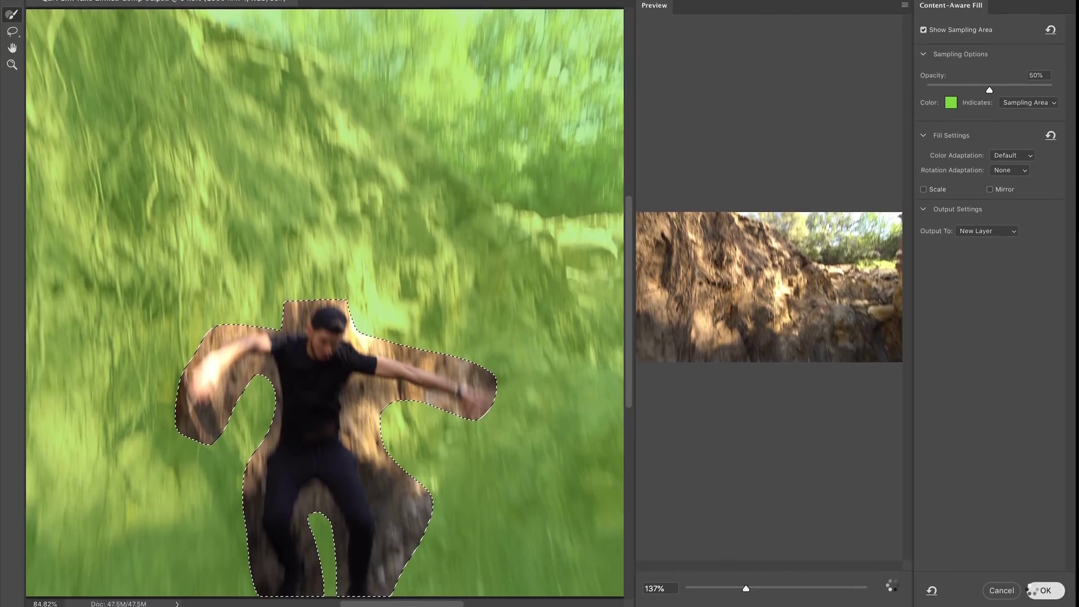
{"action": "left_click", "coordinate": [1042, 590]}
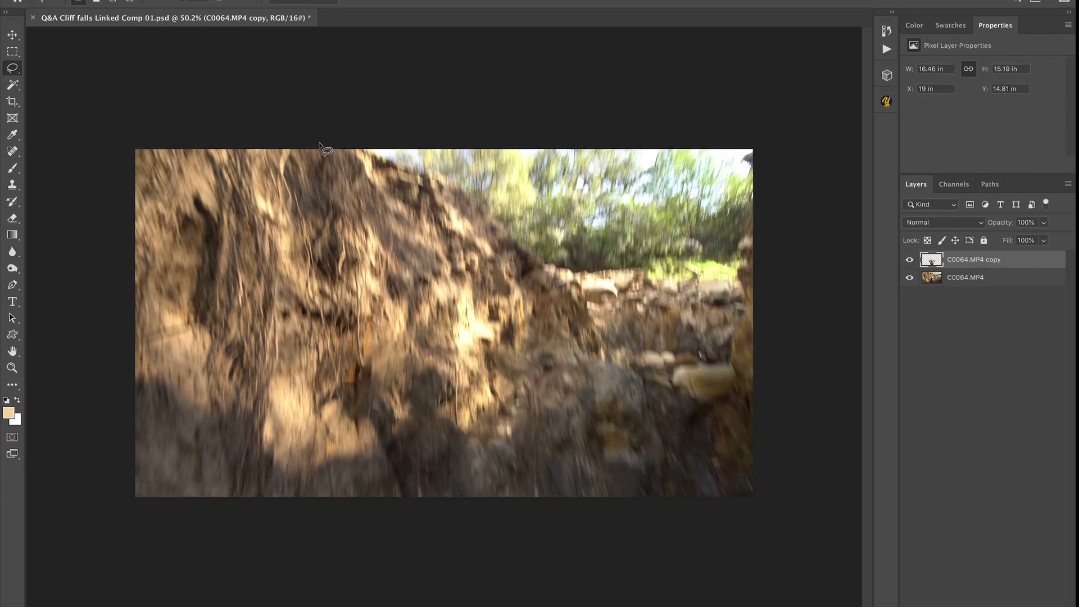
{"action": "key", "text": "ctrl+s"}
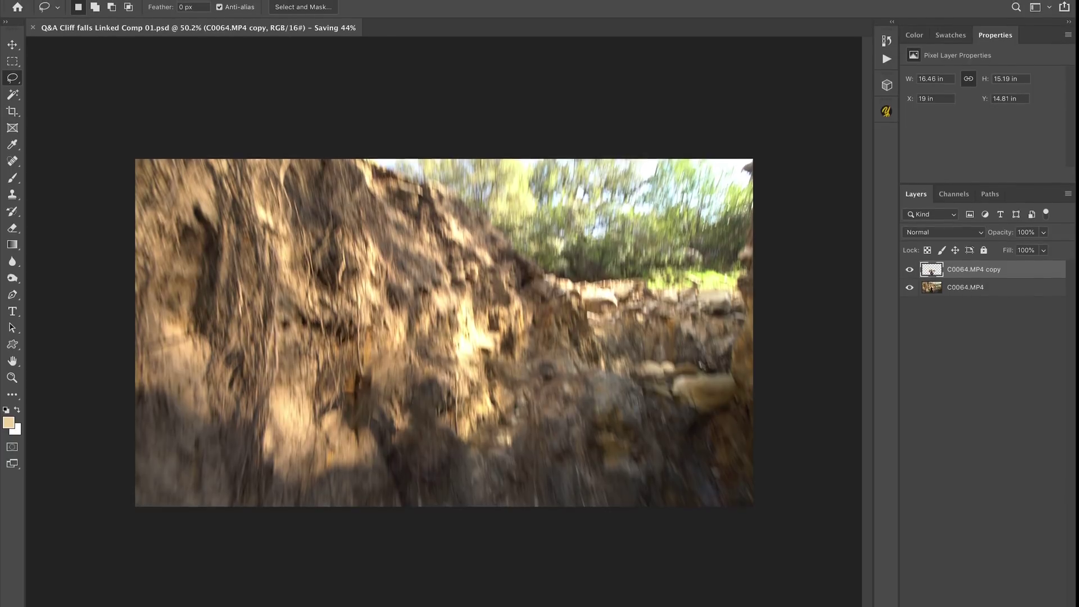
Step: Import the PSD into After Effects as Composition - Retain Layer Sizes and place it above C0062.MP4 starting at 0:00:11:07
{"action": "left_click", "coordinate": [268, 599]}
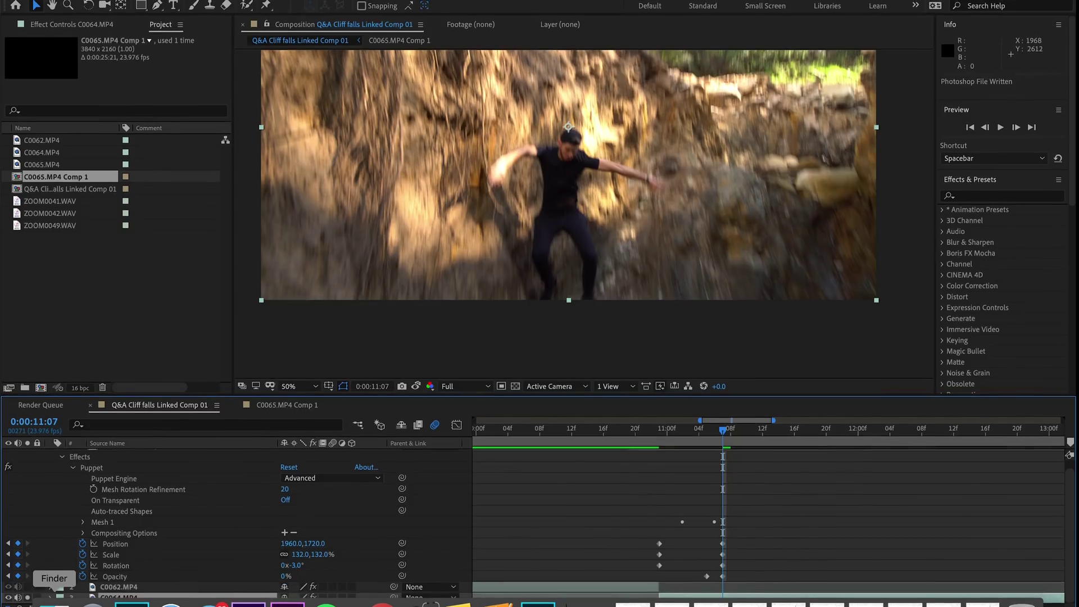
{"action": "left_click", "coordinate": [54, 600]}
{"action": "left_click_drag", "start_coordinate": [506, 275], "coordinate": [129, 275]}
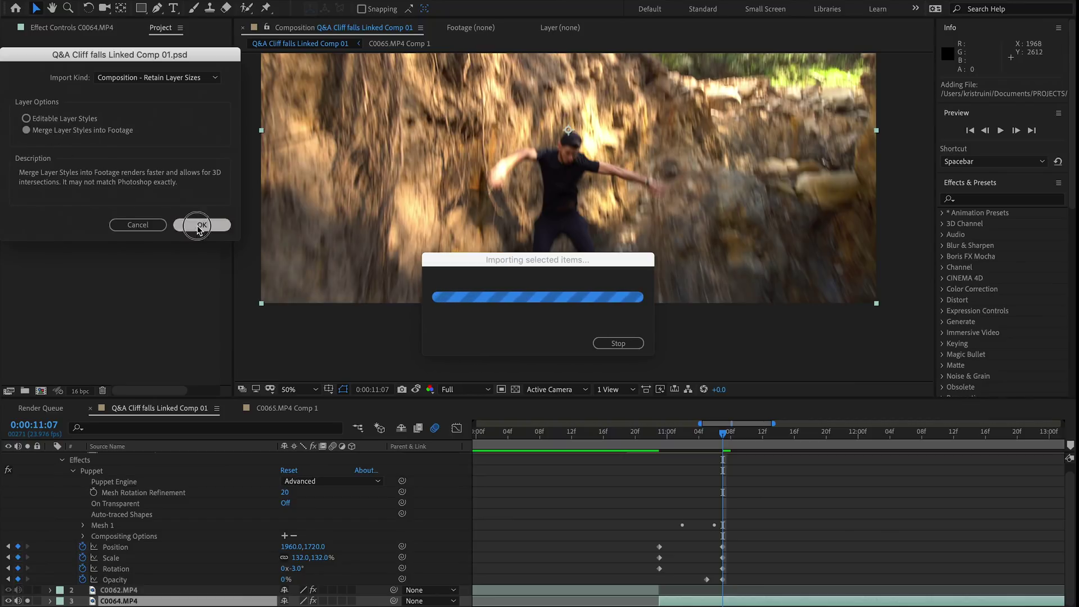
{"action": "left_click", "coordinate": [201, 225]}
{"action": "left_click_drag", "start_coordinate": [45, 205], "coordinate": [720, 589]}
{"action": "scroll", "coordinate": [720, 588], "scroll_direction": "up", "scroll_amount": 3}
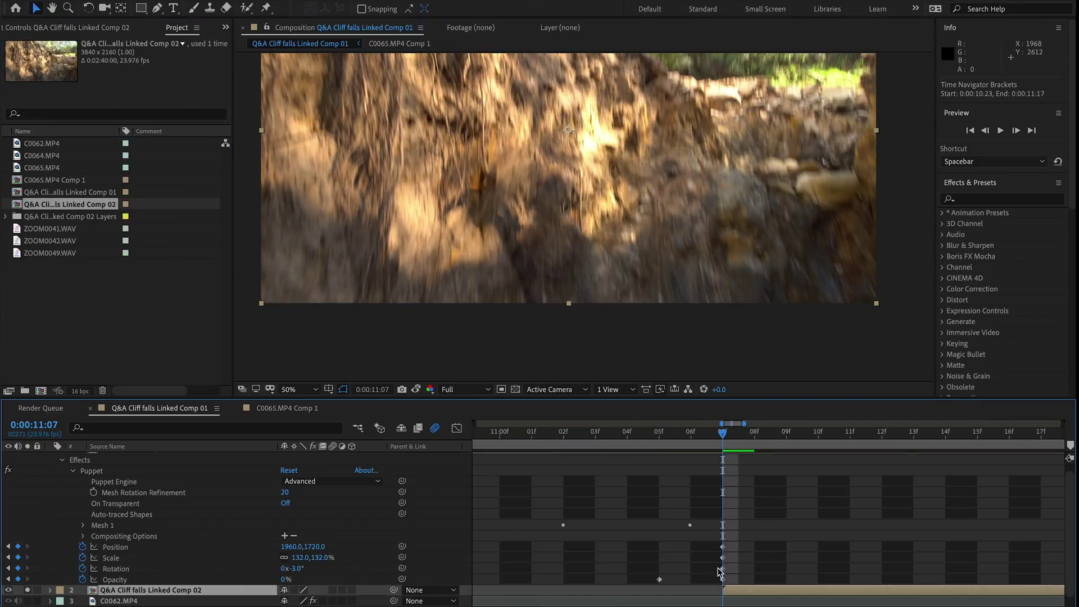
Step: Draw a closed Pen mask around the removed man's area on the clean-plate layer and set its Mask Feather to 117 pixels
{"action": "left_click", "coordinate": [157, 8]}
{"action": "left_click", "coordinate": [650, 313]}
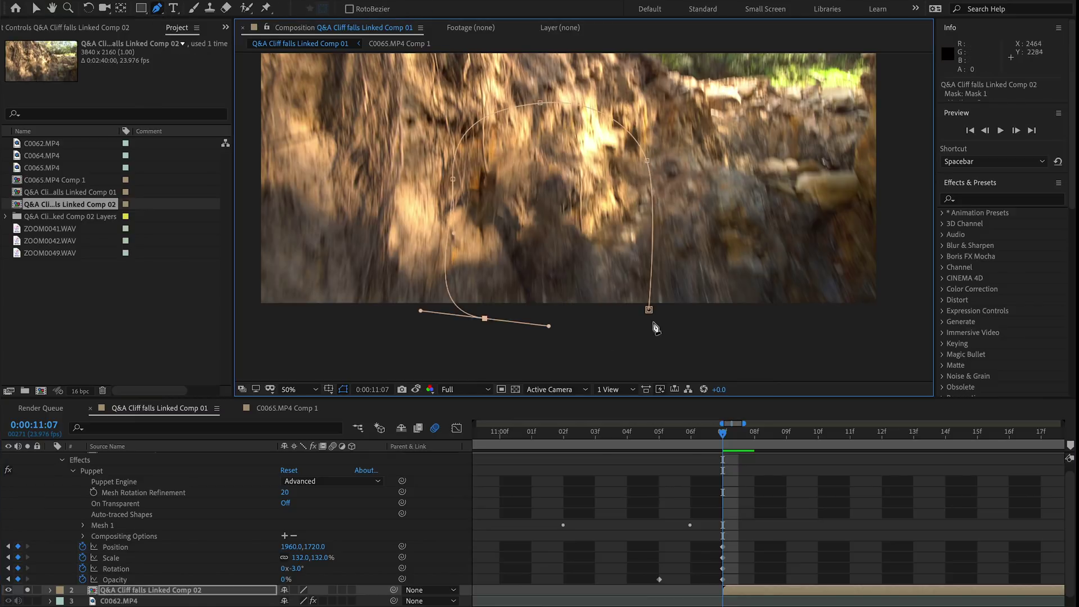
{"action": "left_click_drag", "start_coordinate": [597, 352], "coordinate": [653, 339]}
{"action": "left_click", "coordinate": [648, 310]}
{"action": "key", "text": "f"}
{"action": "left_click_drag", "start_coordinate": [298, 601], "coordinate": [368, 599]}
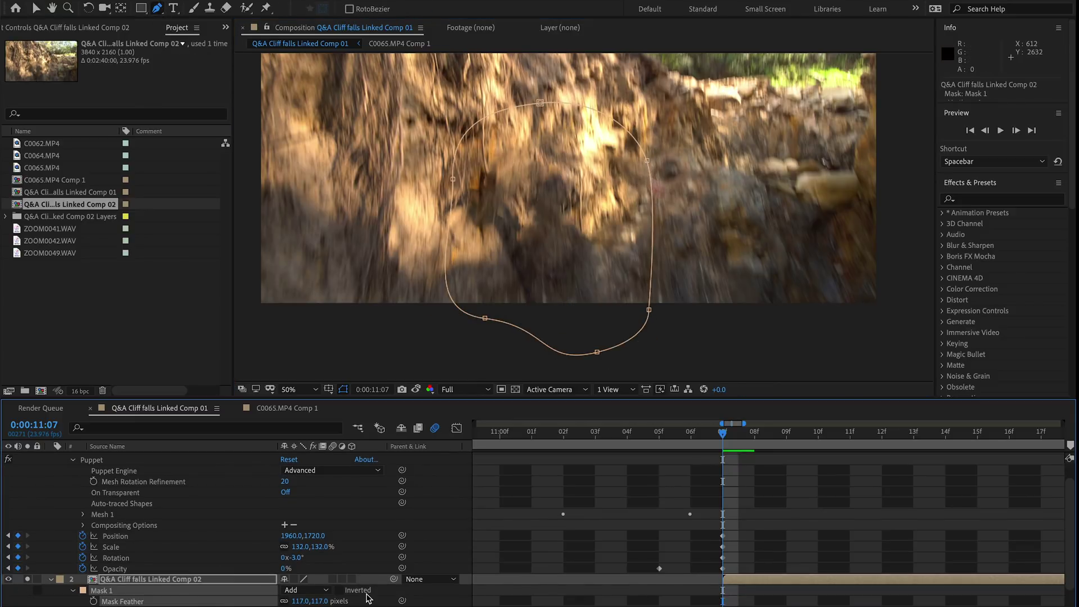
{"action": "key", "text": "space"}
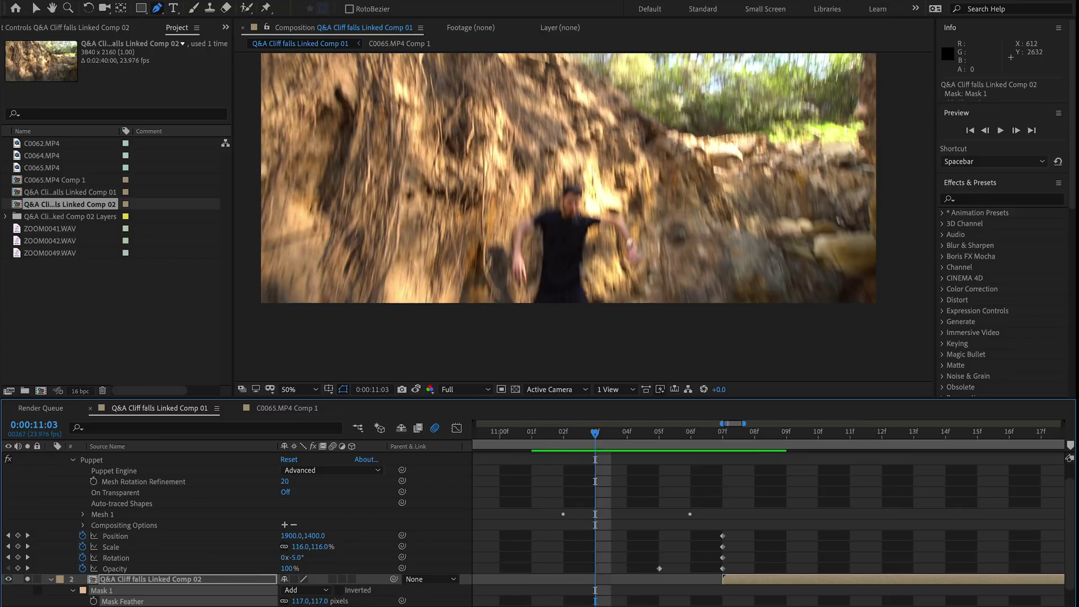
Step: Shift the clean-plate layer earlier in time so that it starts at 0:00:10:23
{"action": "scroll", "coordinate": [567, 514], "scroll_direction": "down", "scroll_amount": 1}
{"action": "left_click_drag", "start_coordinate": [762, 555], "coordinate": [611, 564]}
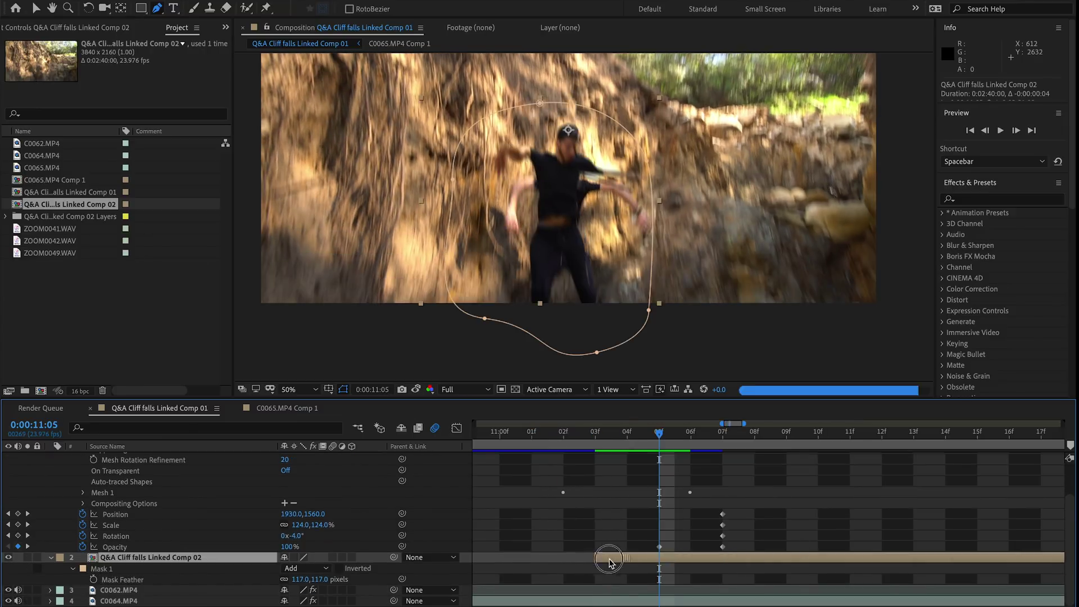
{"action": "key", "text": "Page_Up"}
{"action": "key", "text": "Page_Up"}
{"action": "key", "text": "Page_Up"}
{"action": "key", "text": "Page_Up"}
{"action": "key", "text": "Page_Up"}
{"action": "key", "text": "Page_Up"}
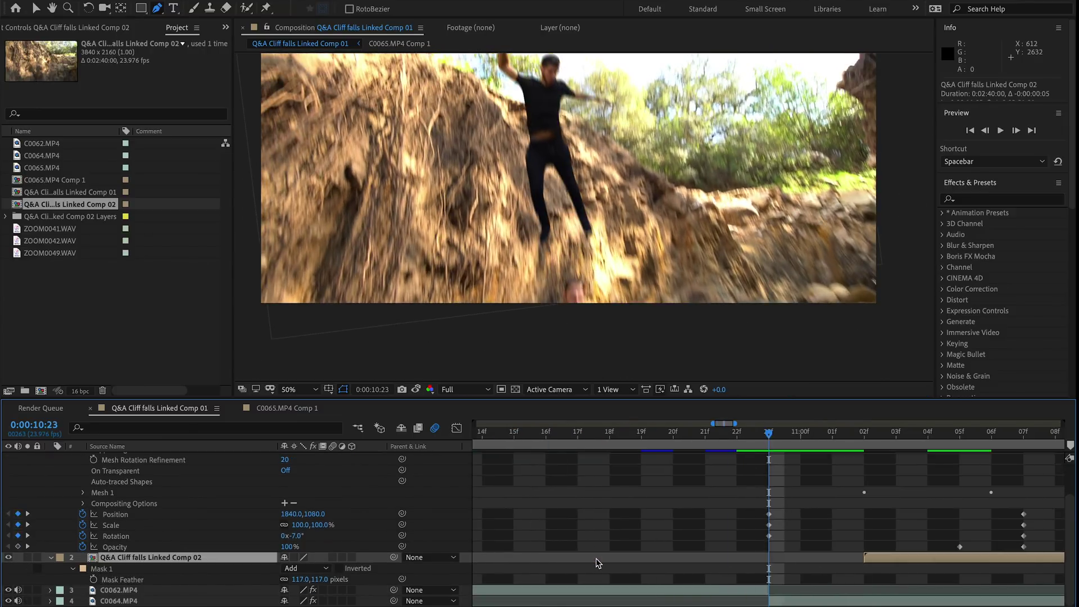
{"action": "left_click_drag", "start_coordinate": [878, 559], "coordinate": [781, 559]}
Step: Lower the clean-plate patch over the man in the background clip at 0:00:10:23 and set a Position keyframe at about 2032, 2072
{"action": "left_click_drag", "start_coordinate": [591, 190], "coordinate": [613, 346]}
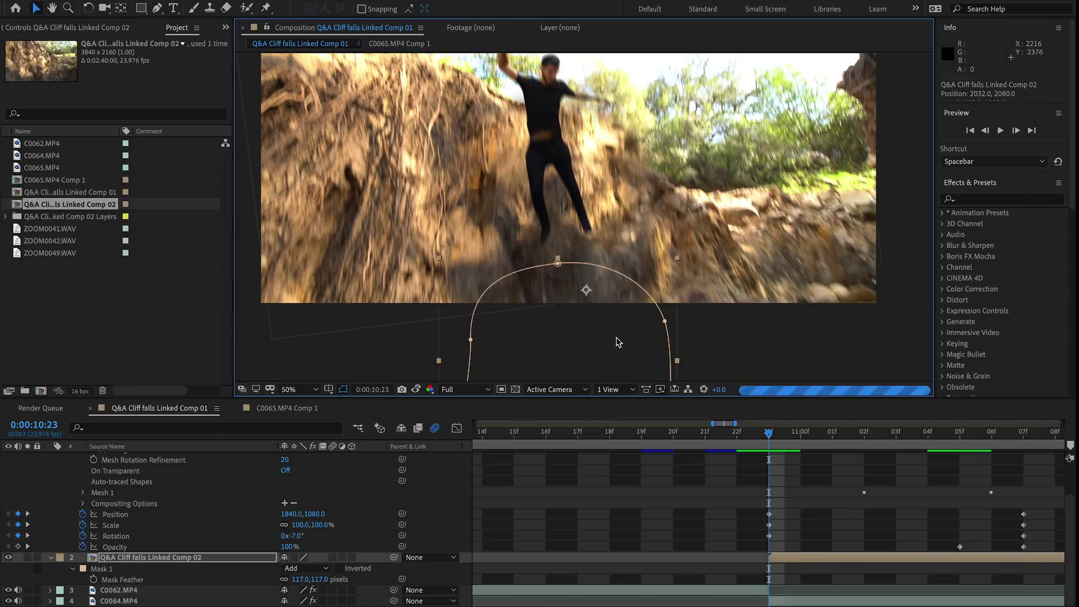
{"action": "key", "text": "p"}
{"action": "left_click", "coordinate": [82, 580]}
Step: At 0:00:11:03, raise the clean-plate patch to Position 2032, 1432 so it follows the man in the background clip
{"action": "key", "text": "Page_Down"}
{"action": "key", "text": "Page_Down"}
{"action": "key", "text": "Page_Down"}
{"action": "key", "text": "Page_Down"}
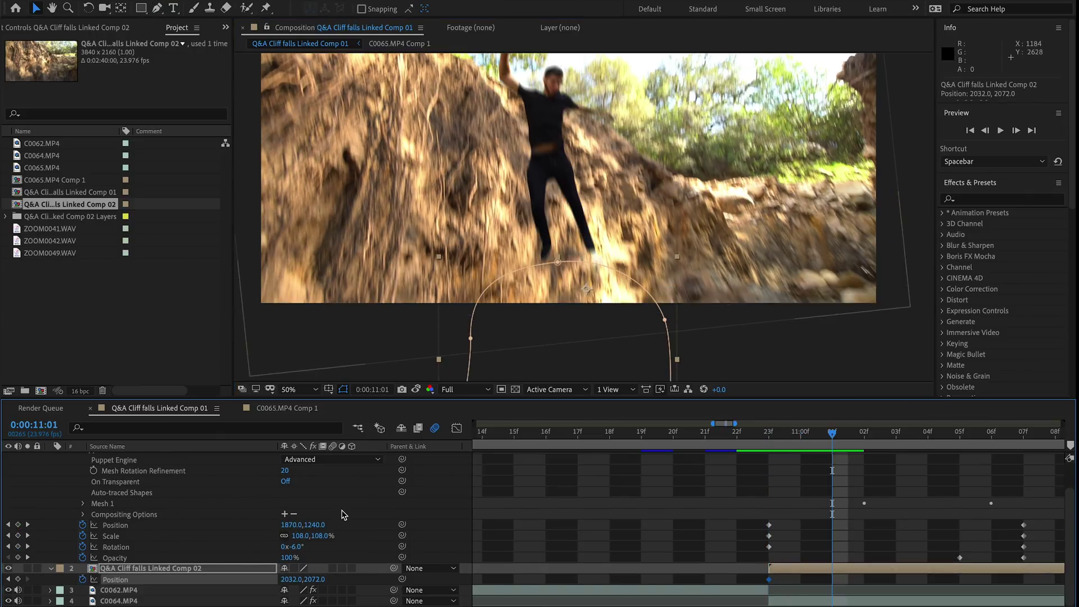
{"action": "key", "text": "shift+Up"}
{"action": "key", "text": "shift+Up"}
{"action": "key", "text": "shift+Up"}
{"action": "key", "text": "shift+Up"}
{"action": "key", "text": "shift+Up"}
{"action": "key", "text": "shift+Up"}
{"action": "key", "text": "shift+Up"}
{"action": "key", "text": "shift+Up"}
{"action": "key", "text": "shift+Up"}
{"action": "key", "text": "shift+Up"}
{"action": "key", "text": "shift+Up"}
{"action": "key", "text": "shift+Up"}
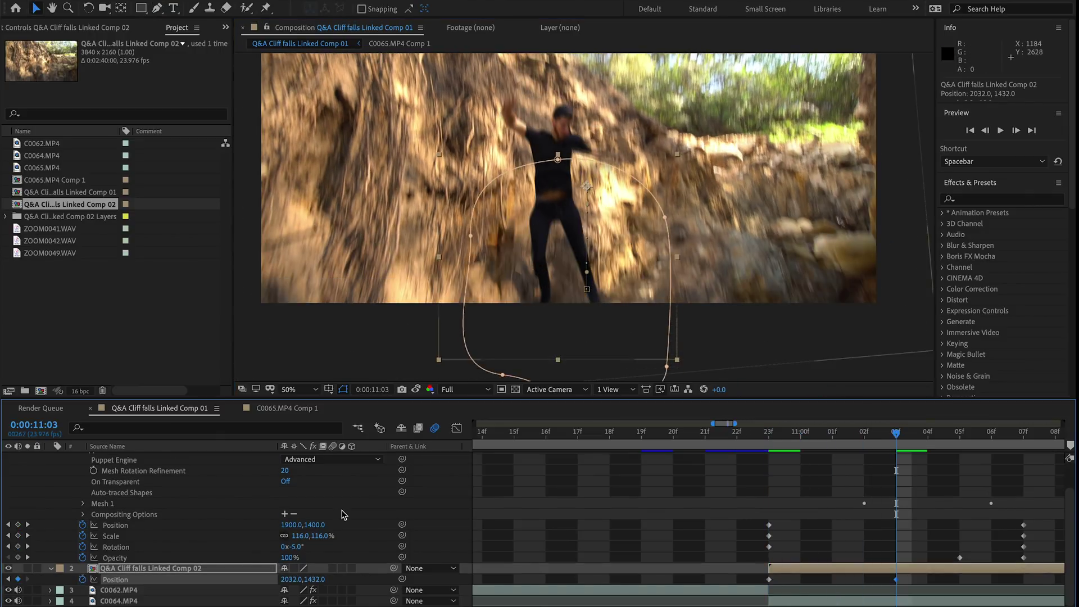
Step: Raise the clean-plate patch further at 0:00:11:06 and keyframe its Opacity to fade to 0% between 0:00:11:04 and 0:00:11:06
{"action": "key", "text": "Page_Down"}
{"action": "key", "text": "Page_Down"}
{"action": "key", "text": "Page_Down"}
{"action": "key", "text": "shift+Up"}
{"action": "key", "text": "shift+Up"}
{"action": "key", "text": "shift+Up"}
{"action": "key", "text": "shift+Up"}
{"action": "key", "text": "shift+Up"}
{"action": "key", "text": "shift+Up"}
{"action": "key", "text": "shift+Up"}
{"action": "key", "text": "shift+Up"}
{"action": "key", "text": "shift+Up"}
{"action": "key", "text": "shift+Up"}
{"action": "key", "text": "shift+Up"}
{"action": "key", "text": "shift+Up"}
{"action": "key", "text": "shift+Up"}
{"action": "key", "text": "shift+Up"}
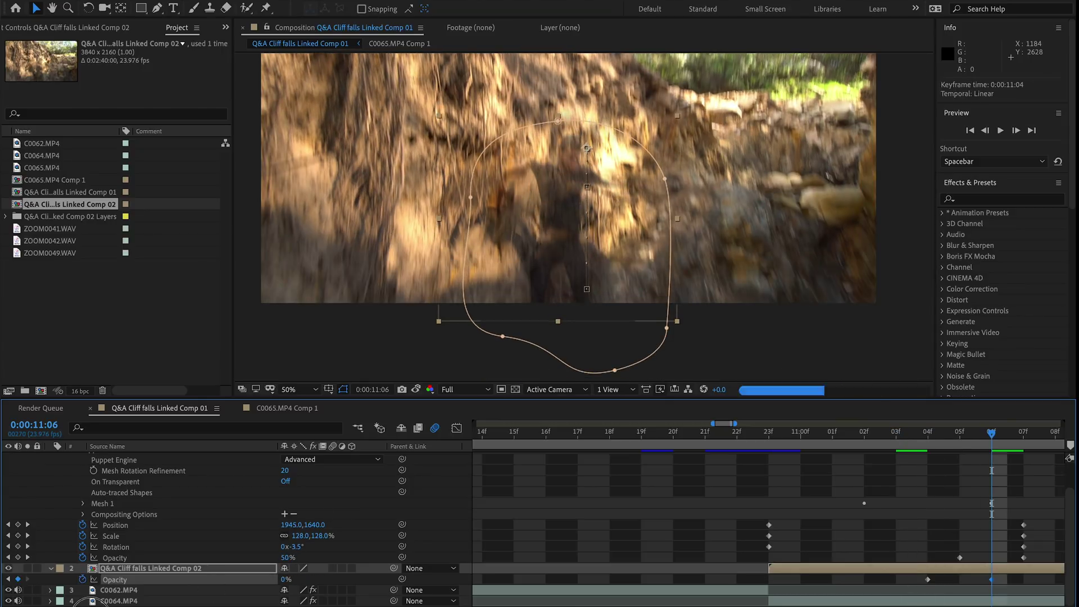
Step: Deselect the layer, return to 0:00:10:23 and play back the transition with the clean-plate patch
{"action": "left_click", "coordinate": [634, 511]}
{"action": "key", "text": "Page_Up"}
{"action": "key", "text": "Page_Up"}
{"action": "key", "text": "Page_Up"}
{"action": "key", "text": "Page_Up"}
{"action": "key", "text": "Page_Up"}
{"action": "key", "text": "Page_Up"}
{"action": "key", "text": "Page_Up"}
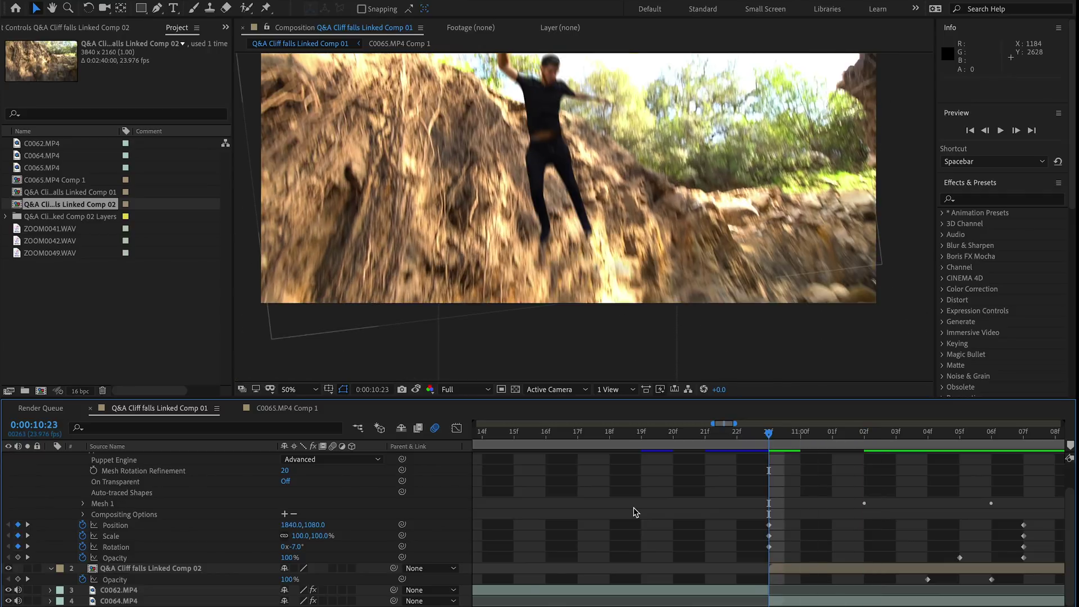
{"action": "key", "text": "space"}
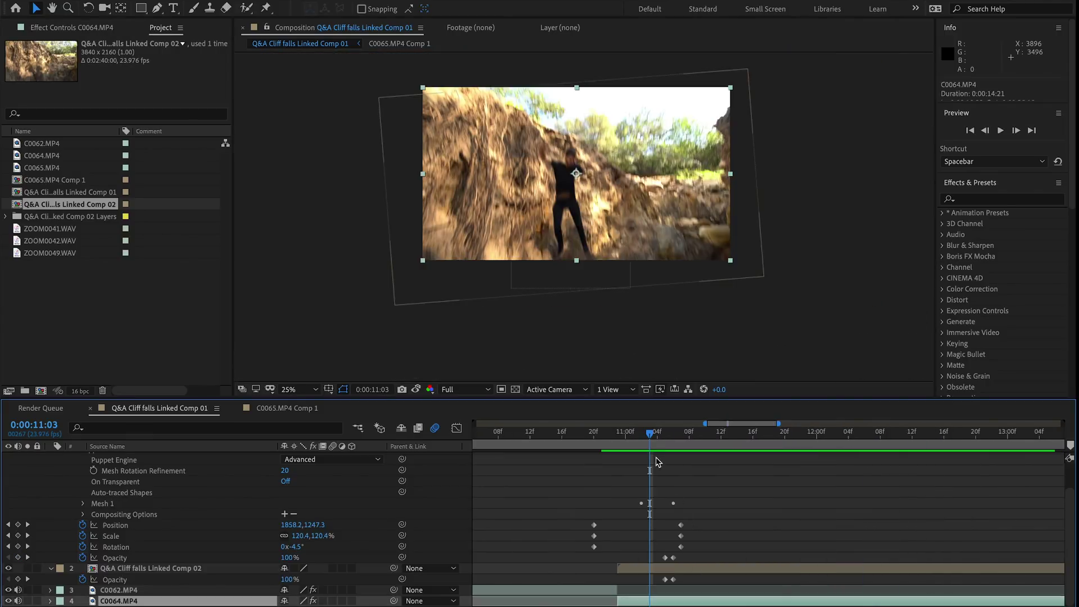
Step: Enable Time Remapping on the C0064.MP4 layer and add a Time Remap keyframe at 0:00:11:09
{"action": "left_click_drag", "start_coordinate": [654, 437], "coordinate": [697, 441]}
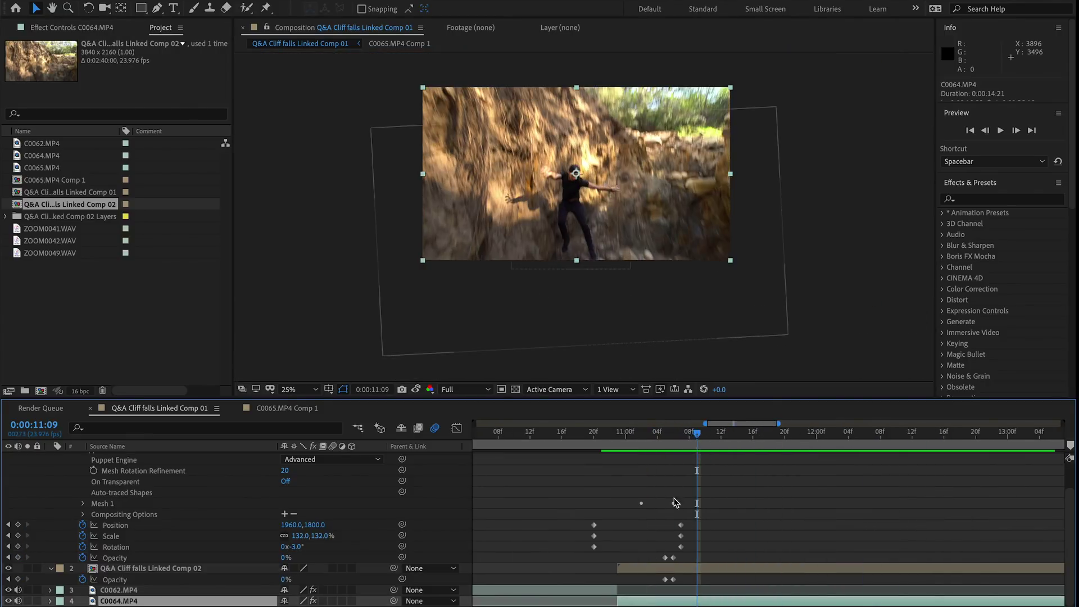
{"action": "right_click", "coordinate": [630, 604]}
{"action": "mouse_move", "coordinate": [727, 387]}
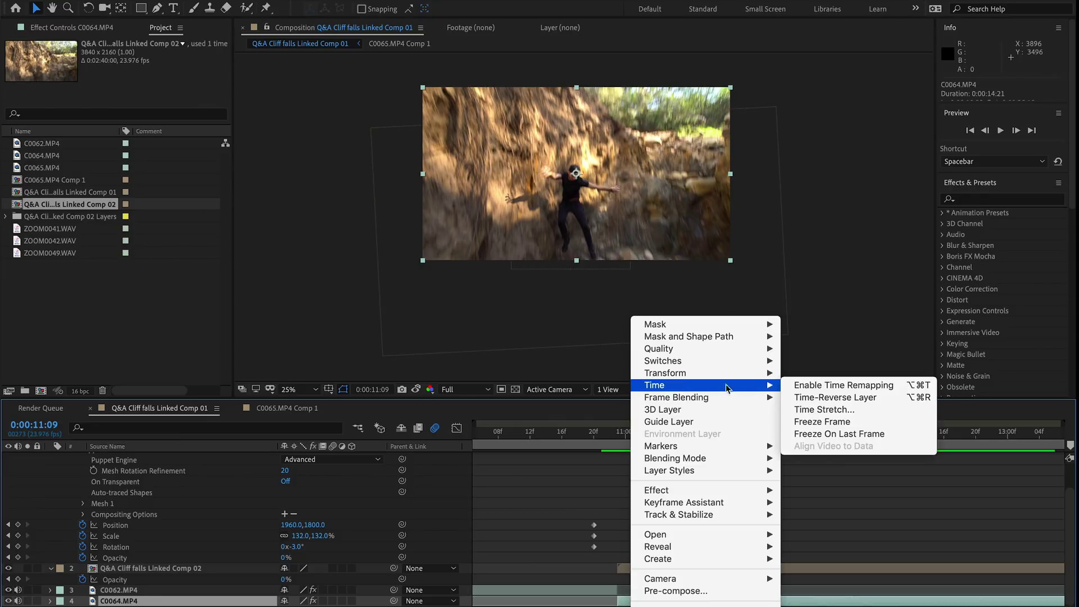
{"action": "left_click", "coordinate": [854, 387]}
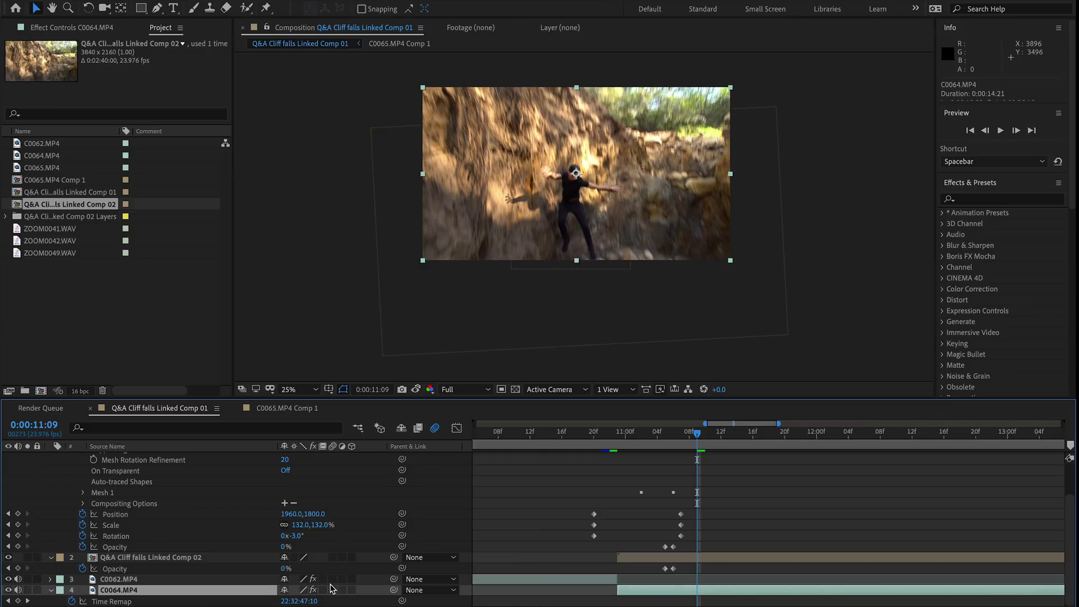
{"action": "left_click", "coordinate": [18, 601]}
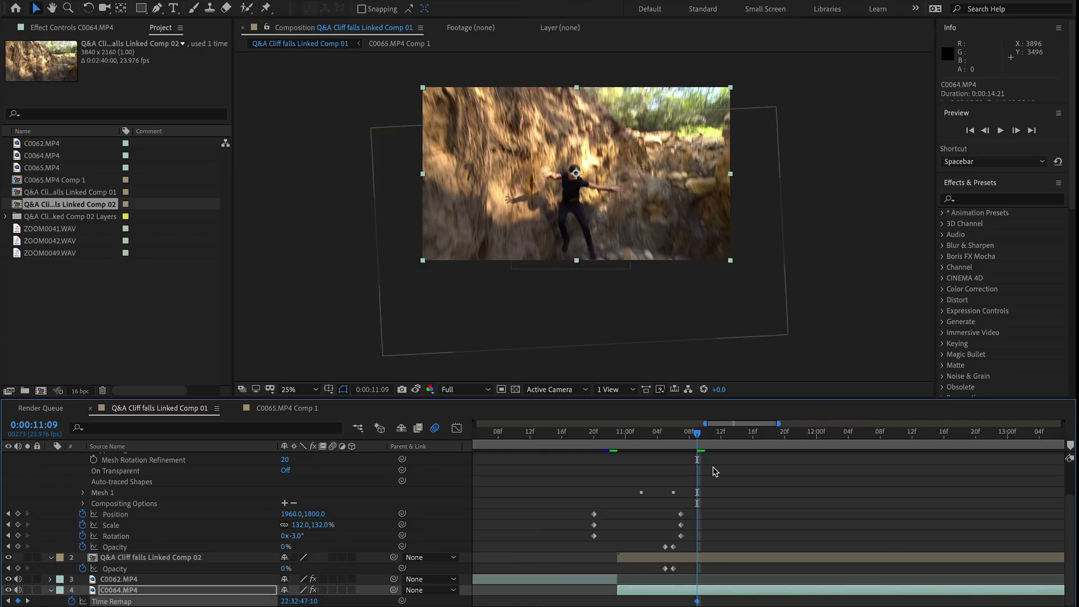
Step: Add another Time Remap keyframe to C0064.MP4 at 0:00:11:04 and step back to 0:00:11:01
{"action": "left_click_drag", "start_coordinate": [699, 436], "coordinate": [657, 436]}
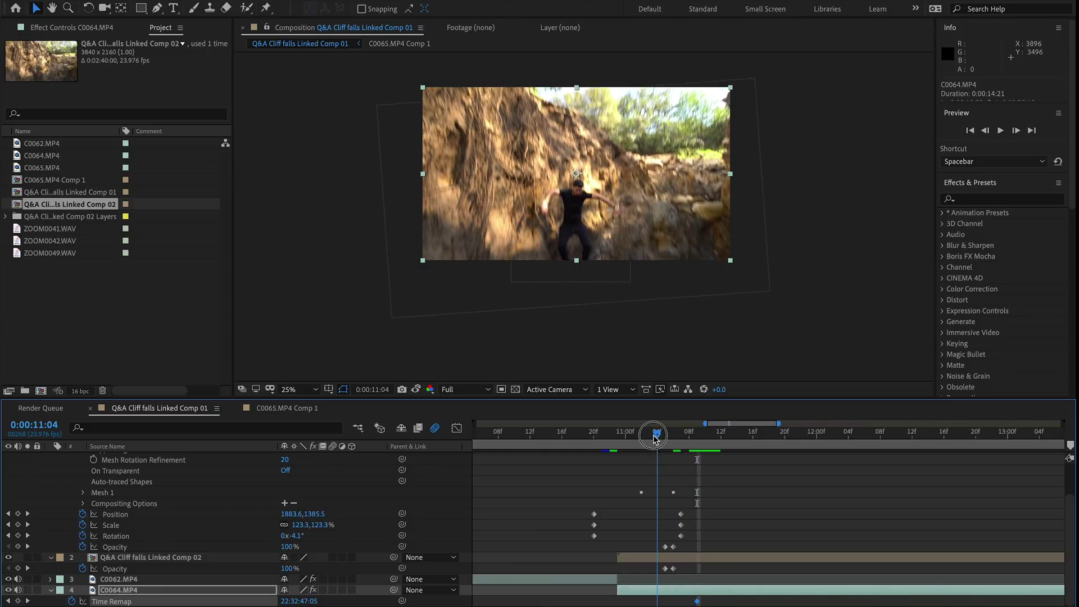
{"action": "left_click", "coordinate": [28, 590]}
{"action": "key", "text": "Page_Up"}
{"action": "key", "text": "Page_Up"}
{"action": "key", "text": "Page_Up"}
{"action": "key", "text": "Page_Up"}
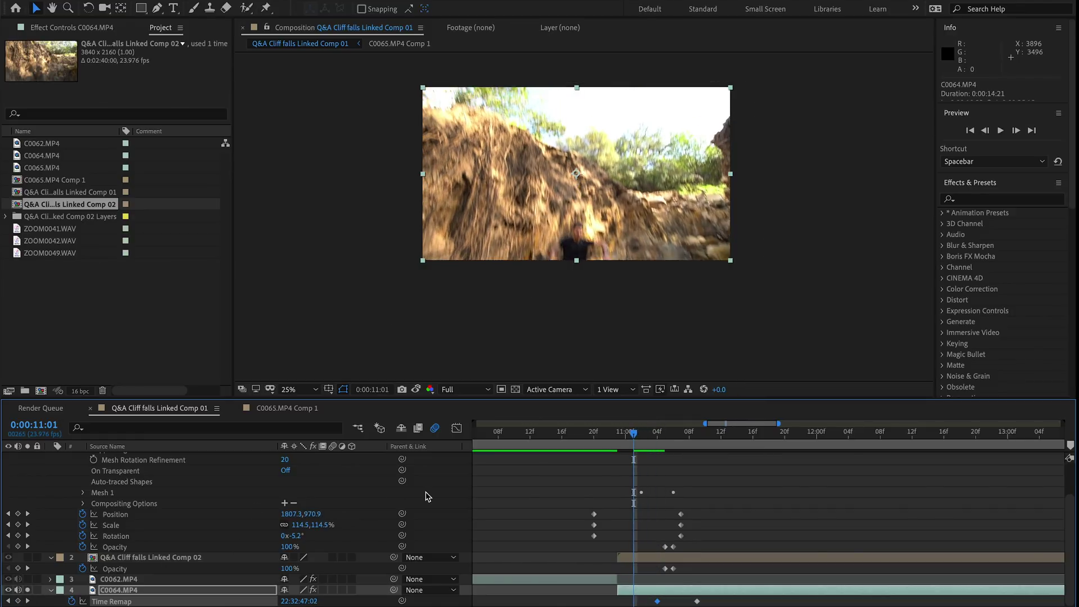
Step: Advance to 0:00:11:13 and place C0064.MP4's Time Remap keyframe there in place of the 0:00:11:09 one
{"action": "key", "text": "Page_Down"}
{"action": "key", "text": "Page_Down"}
{"action": "key", "text": "Page_Down"}
{"action": "key", "text": "Page_Down"}
{"action": "key", "text": "Page_Down"}
{"action": "key", "text": "Page_Down"}
{"action": "key", "text": "Page_Down"}
{"action": "key", "text": "Page_Down"}
{"action": "key", "text": "Page_Down"}
{"action": "key", "text": "Page_Down"}
{"action": "key", "text": "Page_Down"}
{"action": "key", "text": "Page_Down"}
{"action": "key", "text": "Page_Down"}
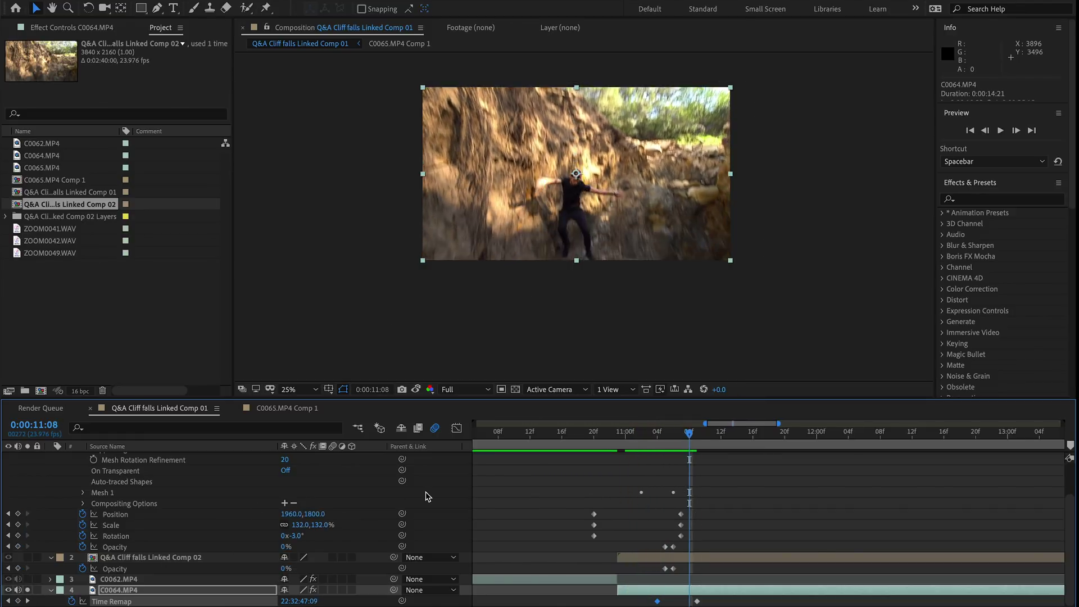
{"action": "left_click_drag", "start_coordinate": [697, 601], "coordinate": [729, 601]}
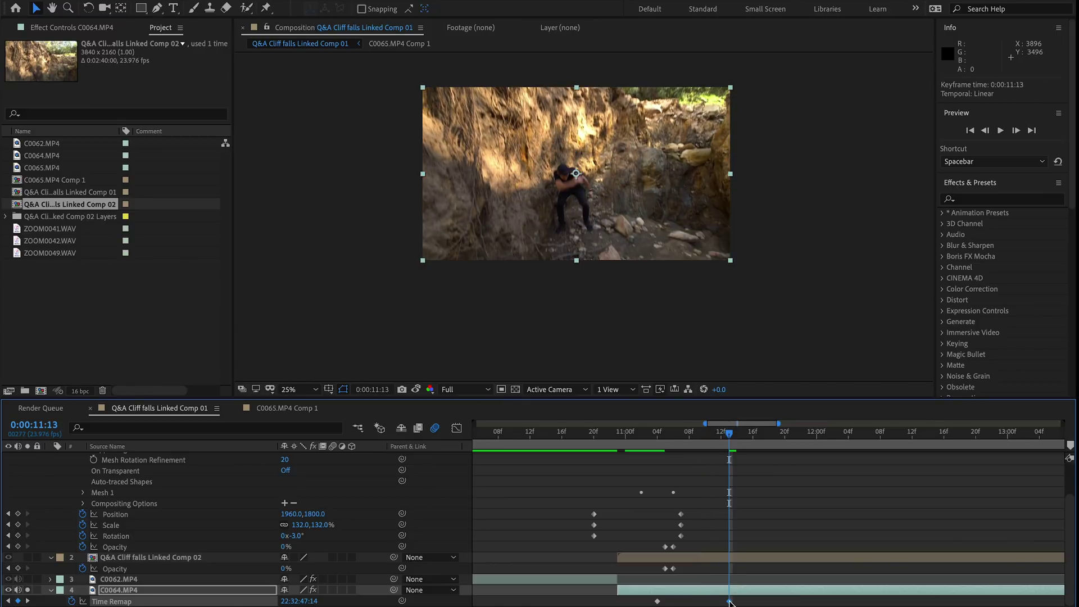
Step: Speed up the landing by moving C0064.MP4's 0:00:11:13 Time Remap keyframe back to 0:00:11:09
{"action": "key", "text": "minus"}
{"action": "key", "text": "minus"}
{"action": "key", "text": "minus"}
{"action": "scroll", "coordinate": [729, 602], "scroll_direction": "right", "scroll_amount": 1}
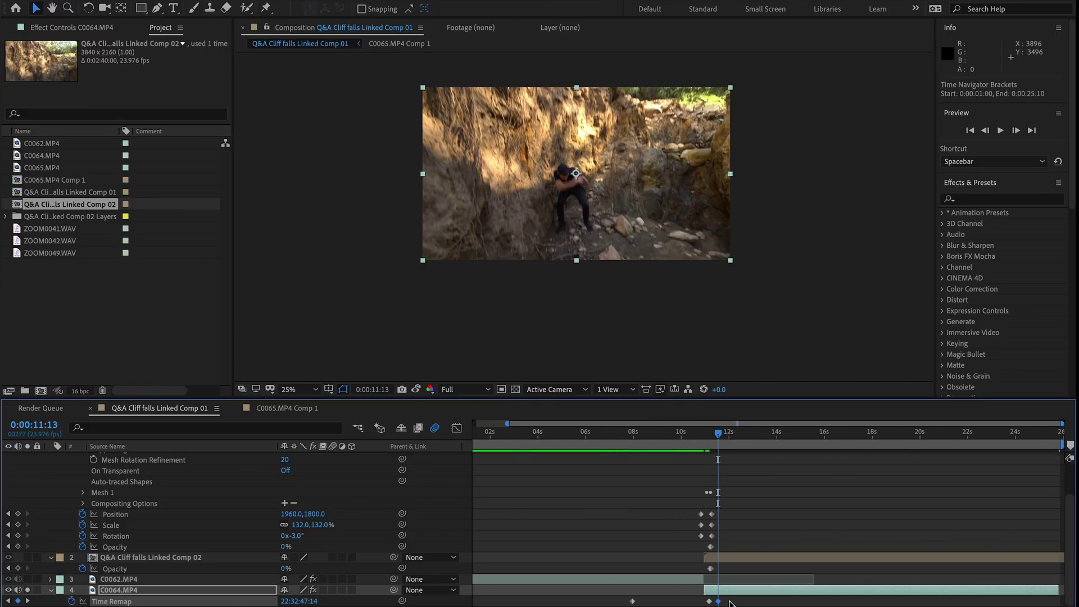
{"action": "left_click_drag", "start_coordinate": [719, 603], "coordinate": [717, 603]}
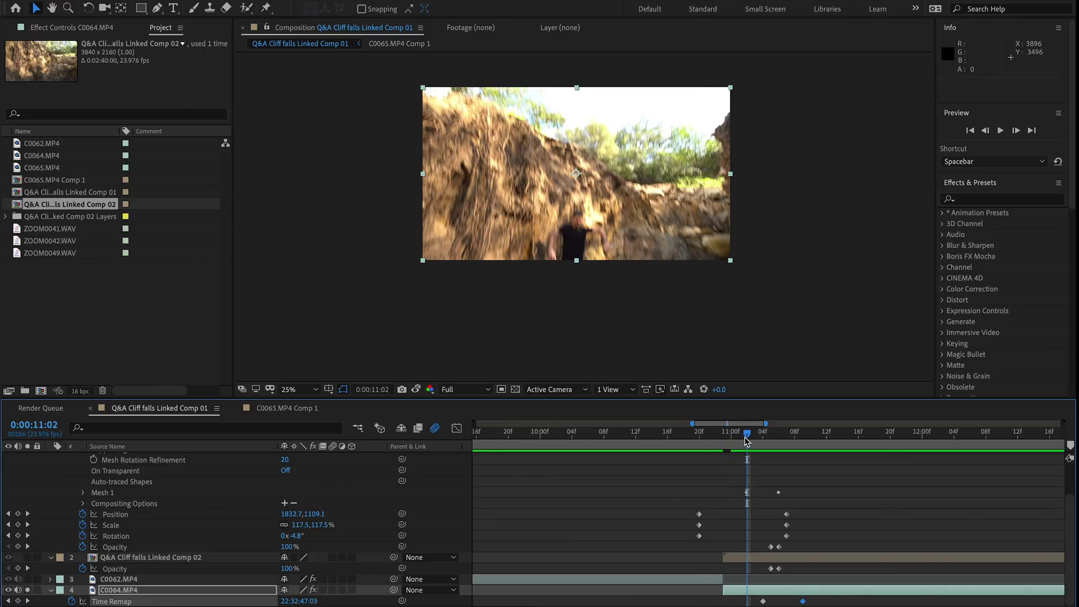
Step: Play back the retimed fall from 0:00:11:02 to check its speed
{"action": "key", "text": "space"}
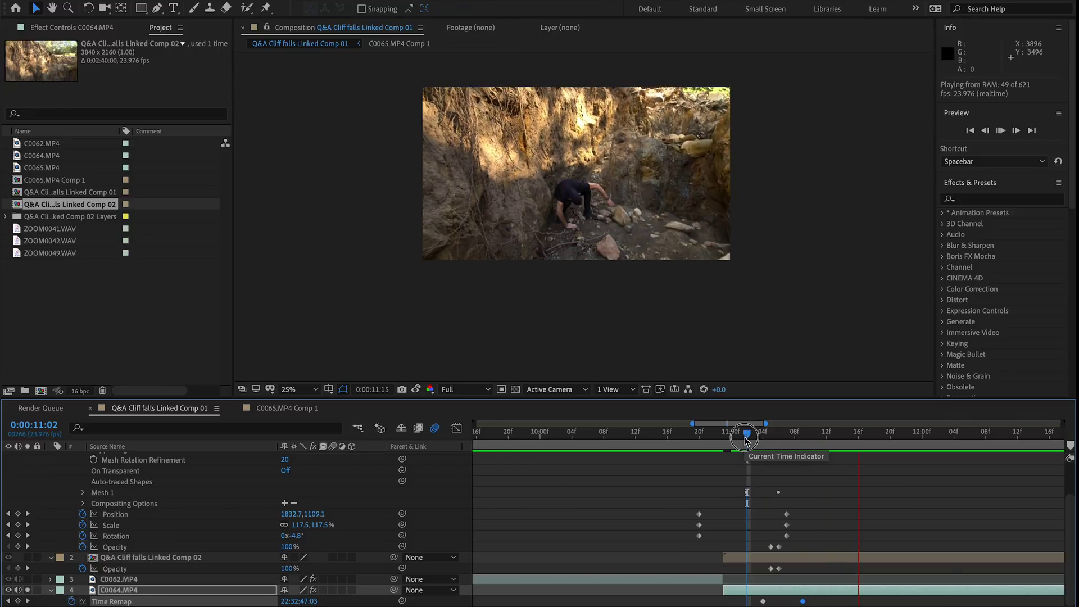
{"action": "key", "text": "space"}
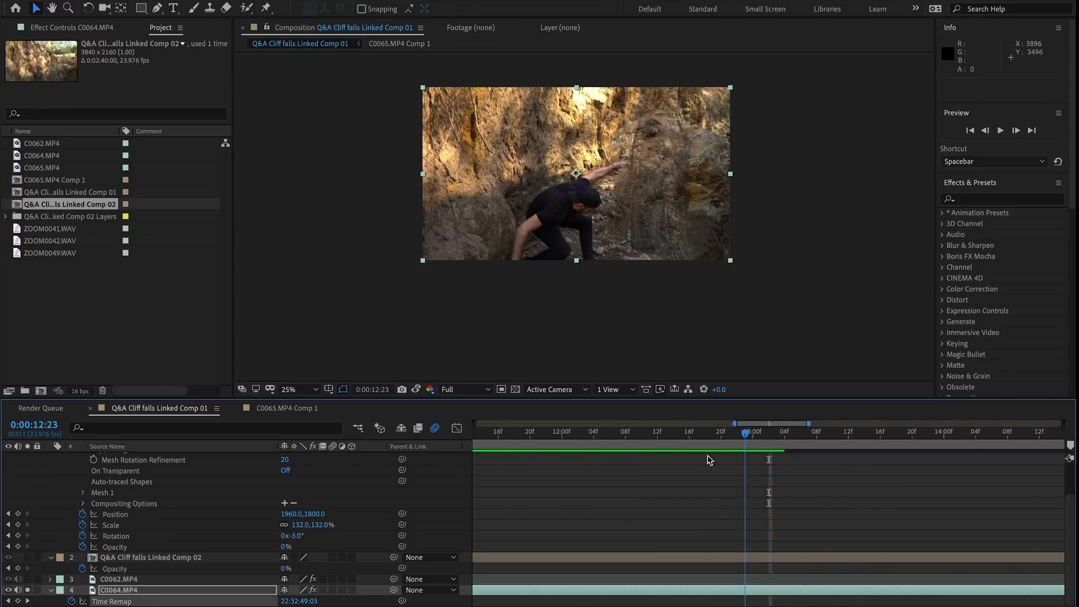
{"action": "scroll", "coordinate": [708, 462], "scroll_direction": "left", "scroll_amount": 5}
{"action": "left_click", "coordinate": [701, 440]}
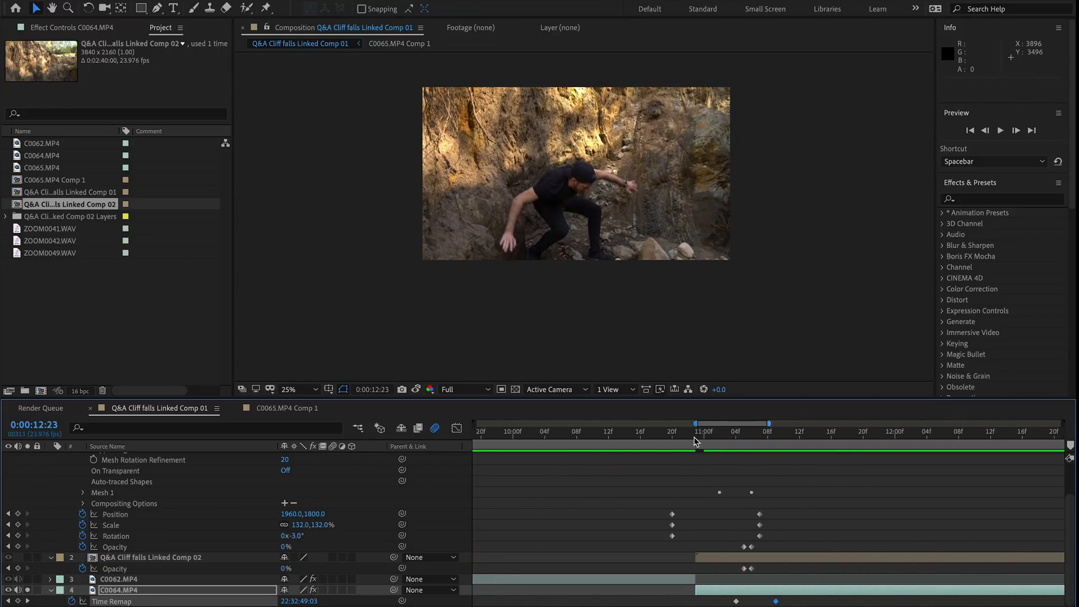
Step: At 0:00:11:00, duplicate the C0065.MP4 Comp 1 layer and apply Brightness & Contrast to the copy with Brightness 126
{"action": "mouse_move", "coordinate": [699, 434]}
{"action": "left_mouse_down"}
{"action": "mouse_move", "coordinate": [826, 435]}
{"action": "mouse_move", "coordinate": [705, 435]}
{"action": "left_mouse_up"}
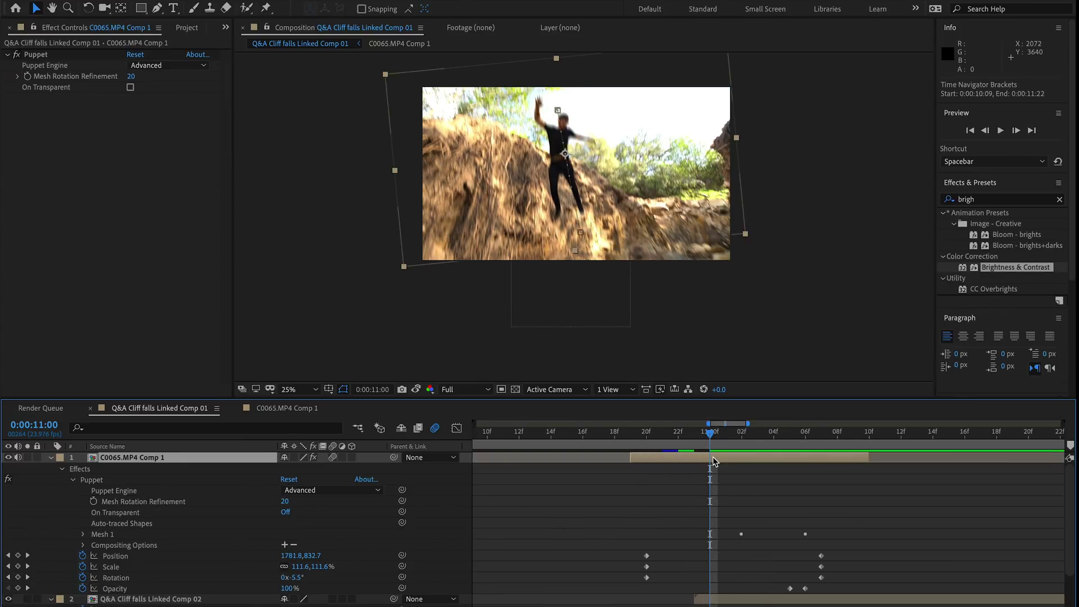
{"action": "key", "text": "ctrl+d"}
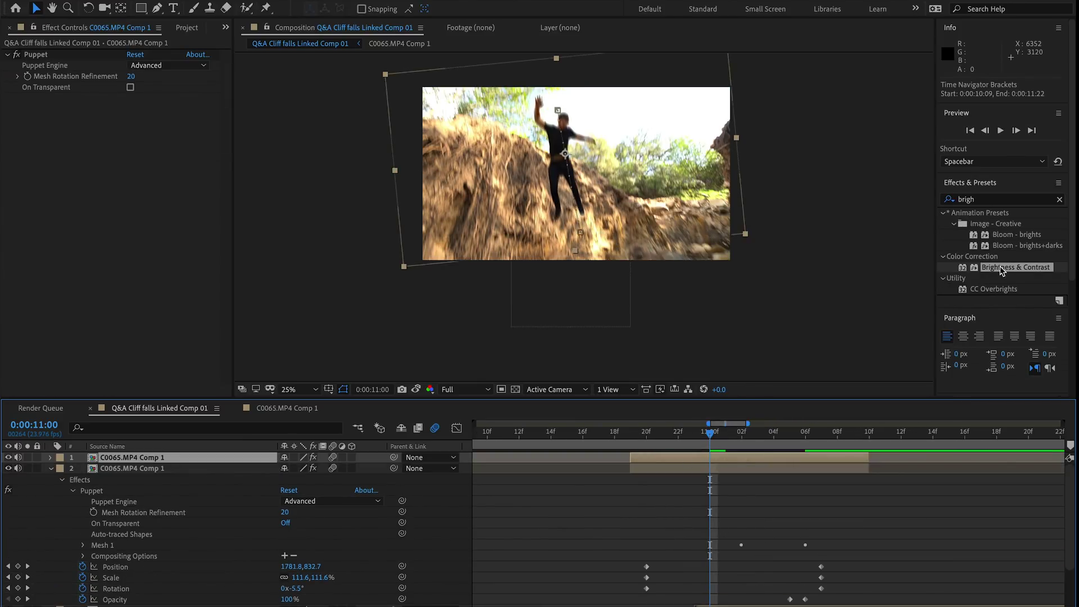
{"action": "left_click", "coordinate": [979, 201]}
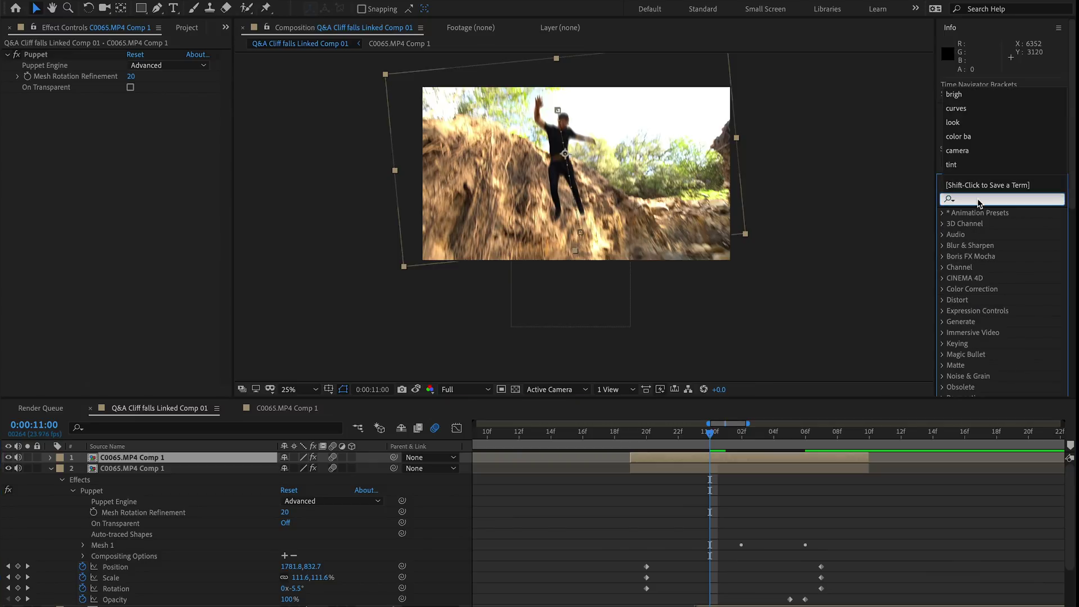
{"action": "double_click", "coordinate": [998, 267]}
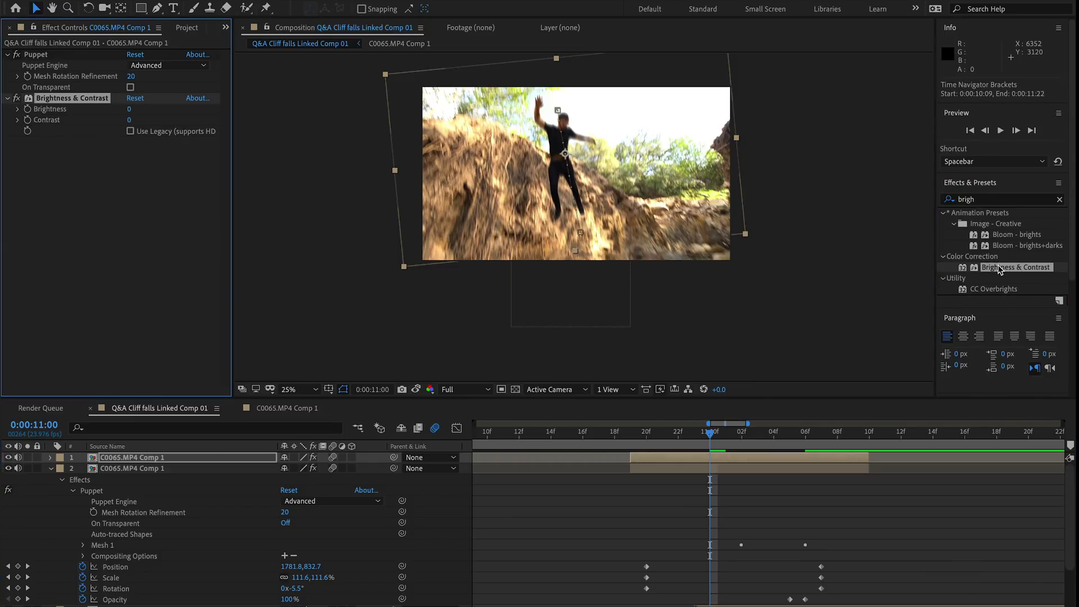
{"action": "left_click_drag", "start_coordinate": [130, 111], "coordinate": [203, 111]}
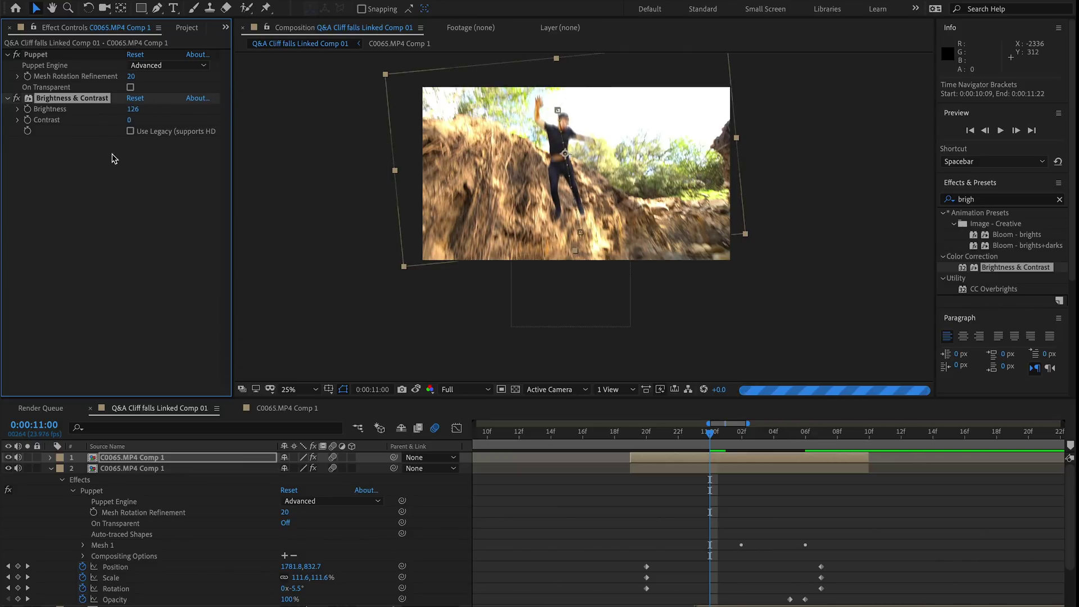
Step: Draw an elliptical mask on the brightened copy over the man's sky side and set its Mask Feather to 399 pixels
{"action": "left_click_drag", "start_coordinate": [144, 12], "coordinate": [189, 36]}
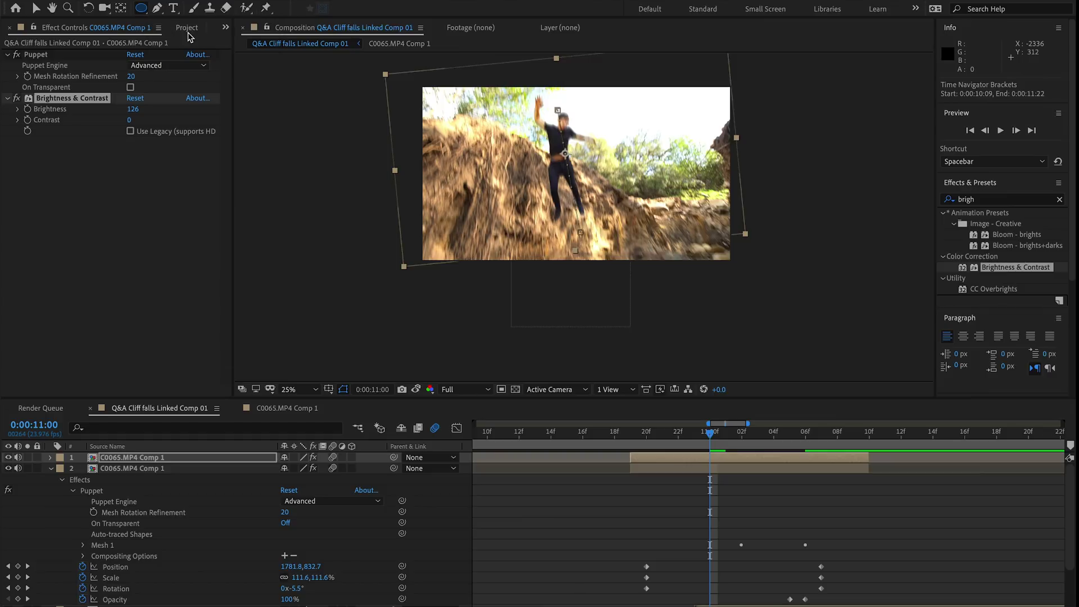
{"action": "key", "text": "h"}
{"action": "left_click_drag", "start_coordinate": [565, 121], "coordinate": [504, 214]}
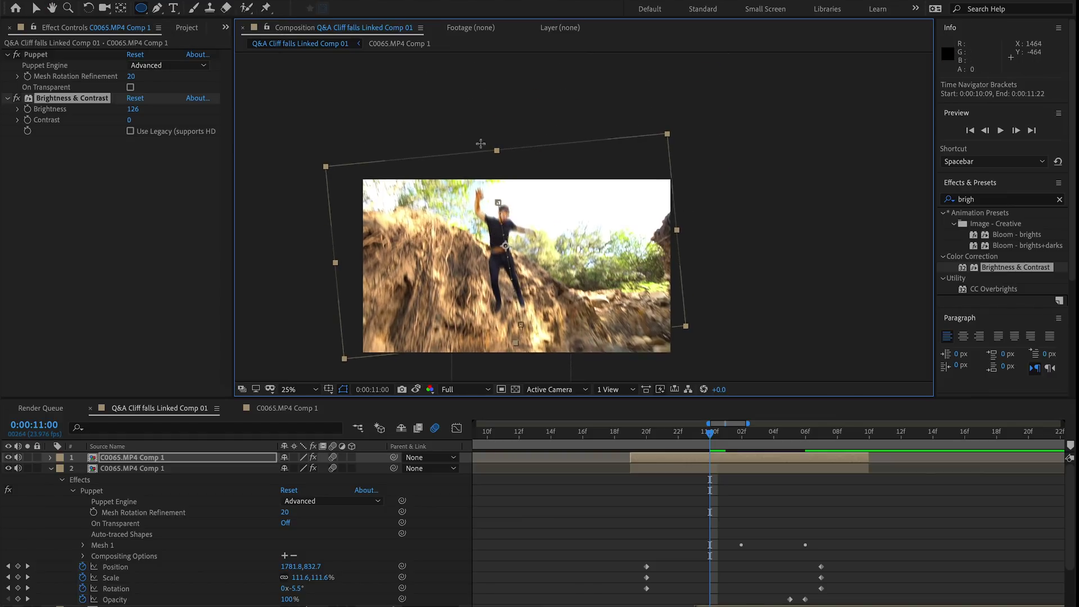
{"action": "left_click_drag", "start_coordinate": [481, 144], "coordinate": [627, 247]}
{"action": "key", "text": "f"}
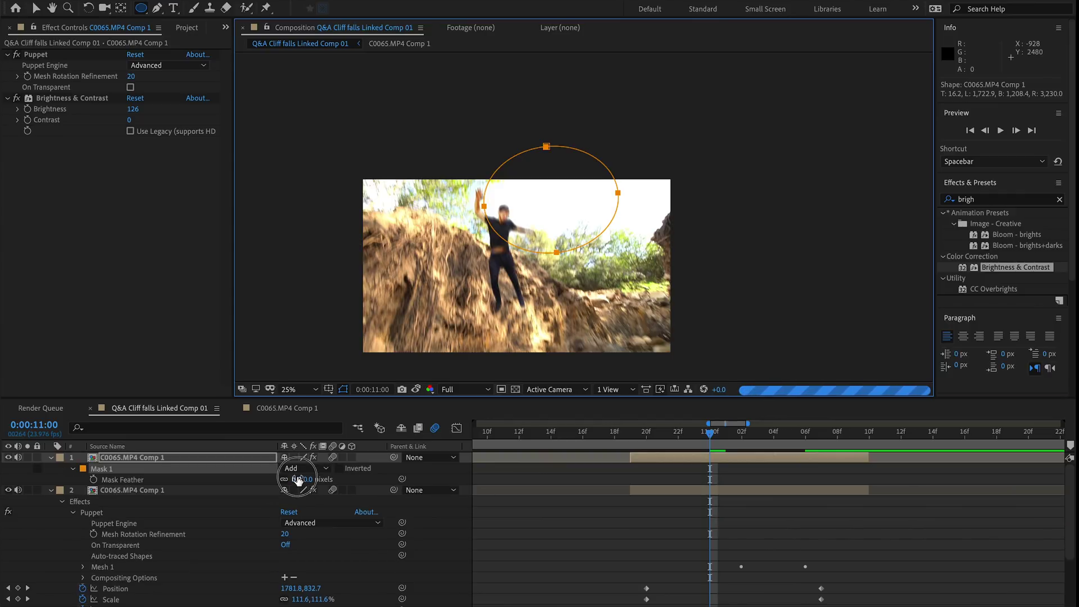
{"action": "left_click_drag", "start_coordinate": [298, 480], "coordinate": [452, 486]}
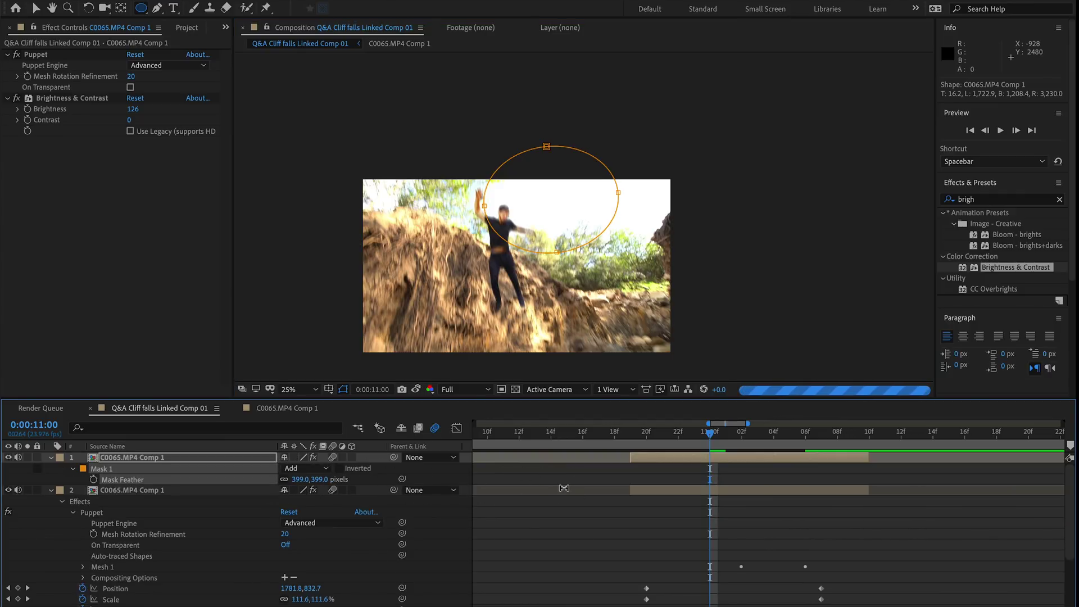
Step: Move the brightened copy's 100% Opacity keyframe to 0:00:11:02 so its fade-out starts earlier
{"action": "key", "text": "Page_Down"}
{"action": "key", "text": "Page_Down"}
{"action": "key", "text": "t"}
{"action": "left_click_drag", "start_coordinate": [790, 469], "coordinate": [743, 469]}
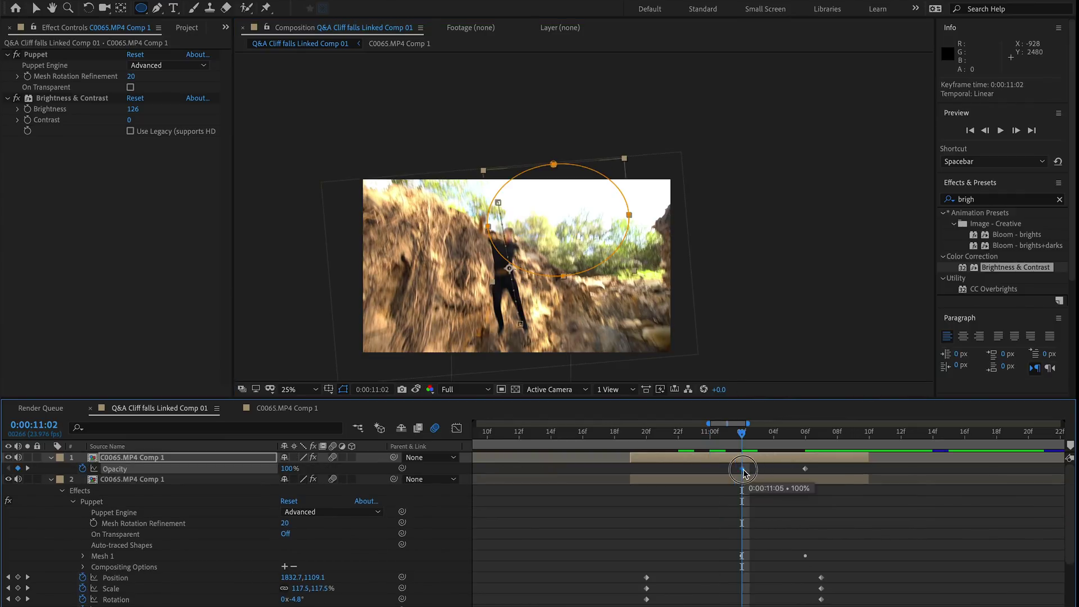
Step: Step through the frames between 0:00:11:02 and 0:00:11:06 to examine how the brightened copy fades out
{"action": "key", "text": "Page_Down"}
{"action": "key", "text": "Page_Down"}
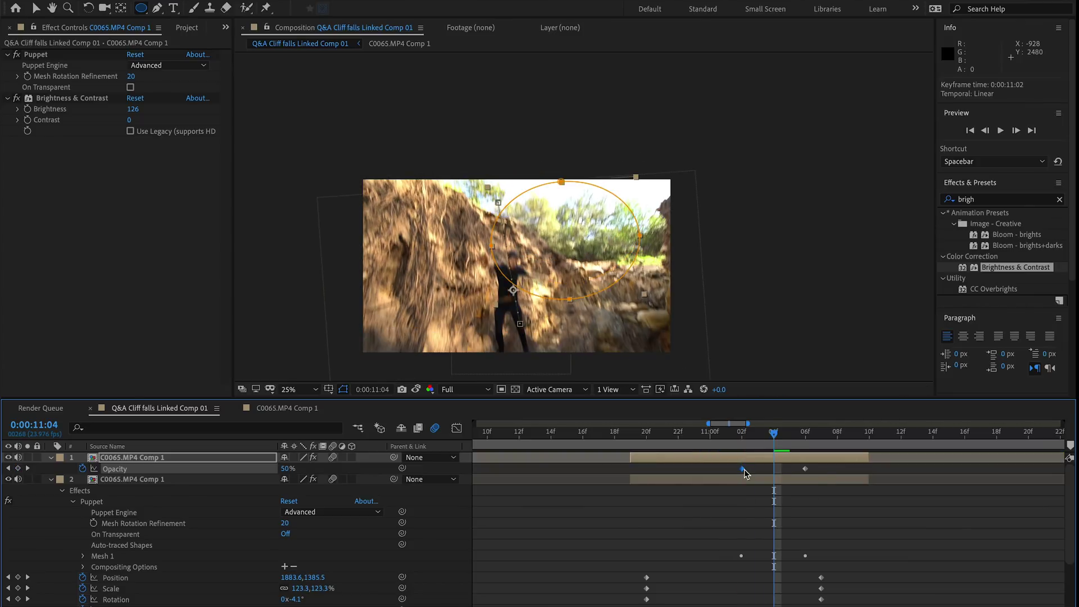
{"action": "key", "text": "Page_Down"}
{"action": "key", "text": "Page_Down"}
{"action": "key", "text": "Page_Down"}
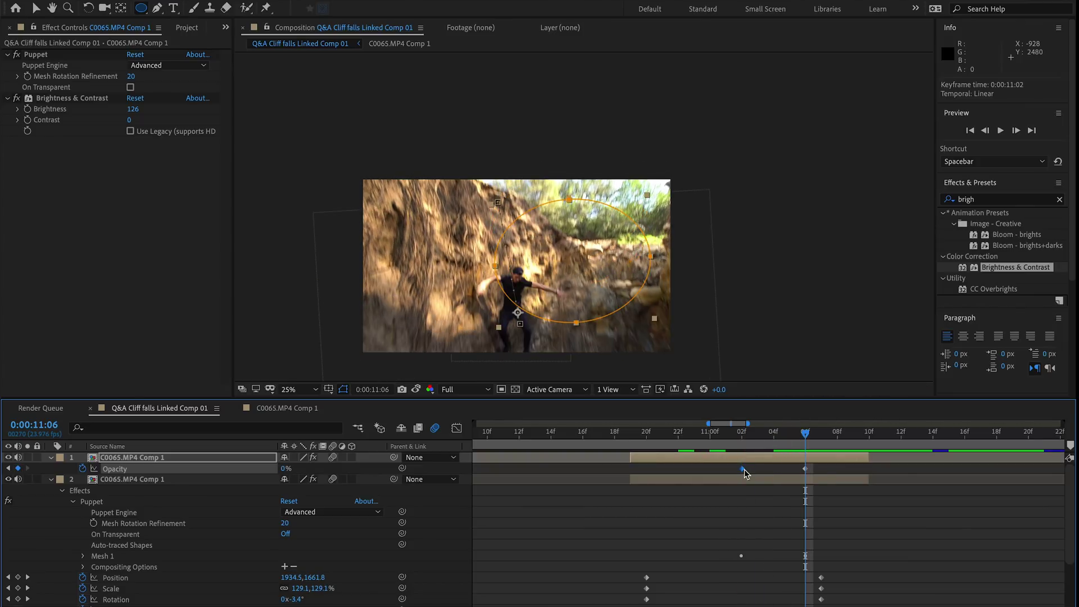
{"action": "key", "text": "Page_Up"}
{"action": "key", "text": "Page_Up"}
{"action": "key", "text": "Page_Up"}
{"action": "key", "text": "Page_Up"}
{"action": "key", "text": "Page_Up"}
{"action": "key", "text": "space"}
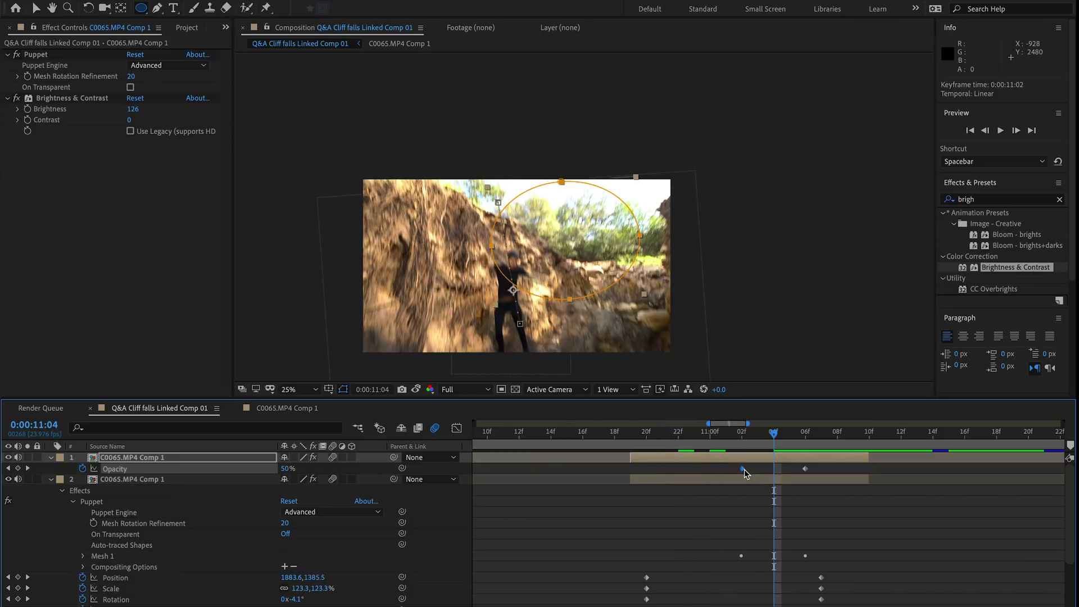
{"action": "left_click", "coordinate": [996, 267]}
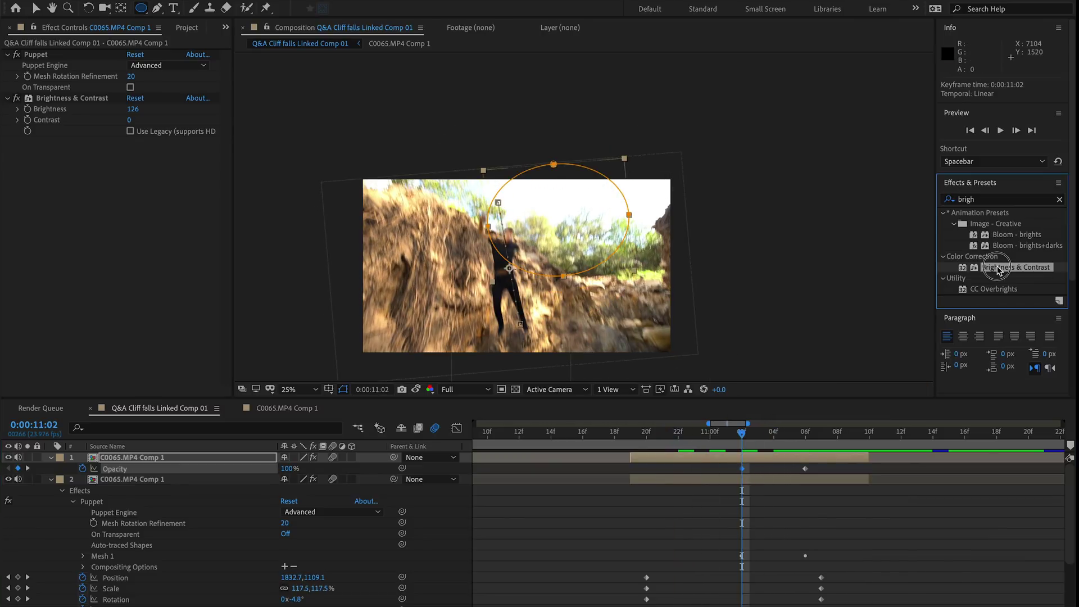